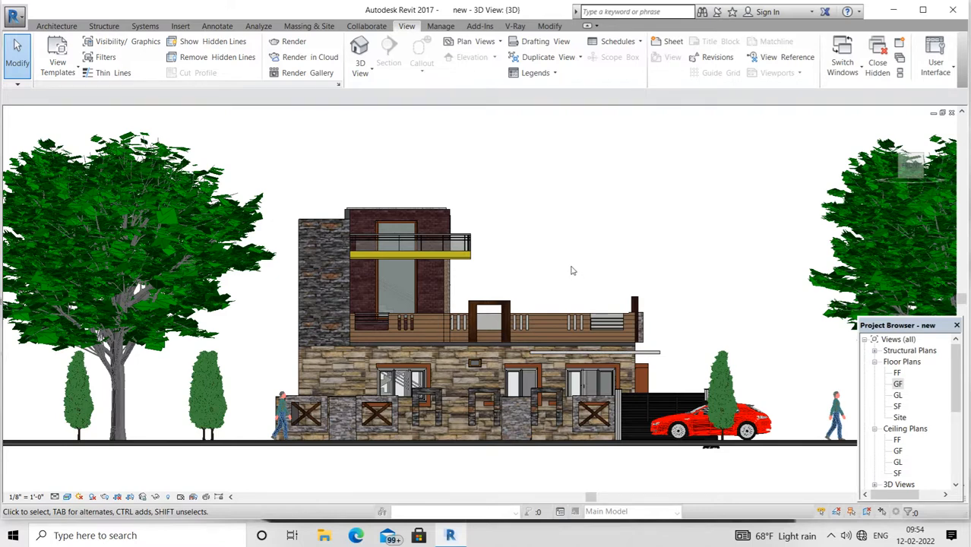
Examine the front facade of the house and its surroundings in the 3D view
{"action": "scroll", "coordinate": [572, 270], "scroll_direction": "up", "scroll_amount": 2}
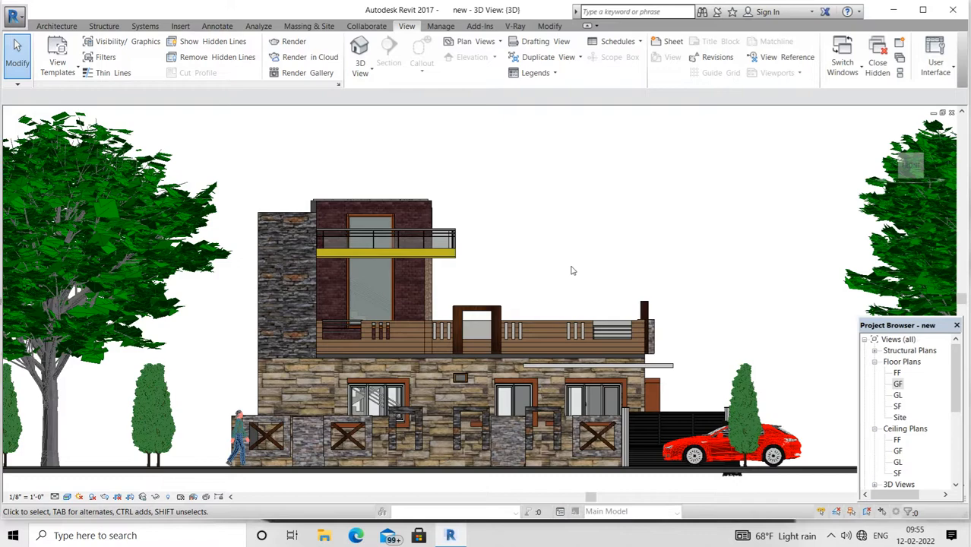
{"action": "scroll", "coordinate": [567, 264], "scroll_direction": "down", "scroll_amount": 1}
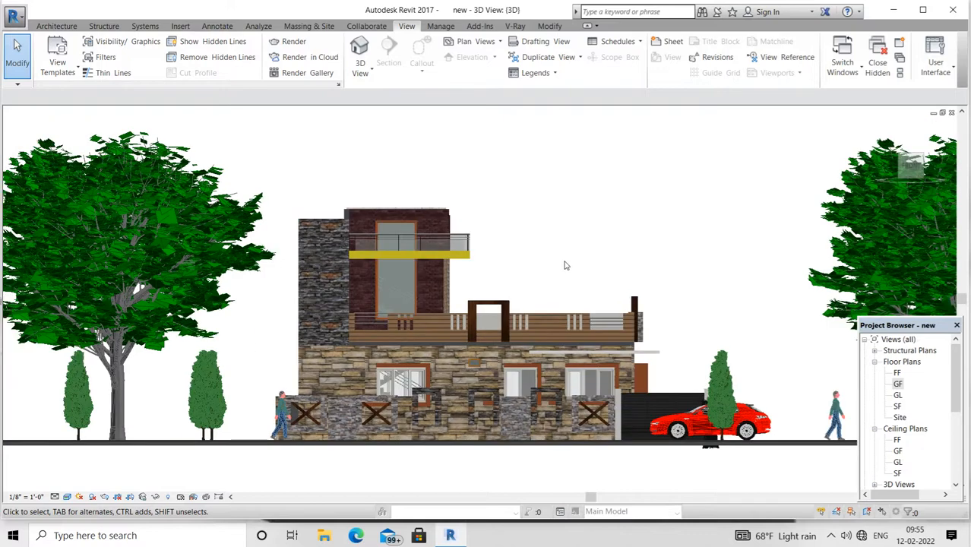
{"action": "middle_click_drag", "start_coordinate": [576, 268], "coordinate": [599, 291]}
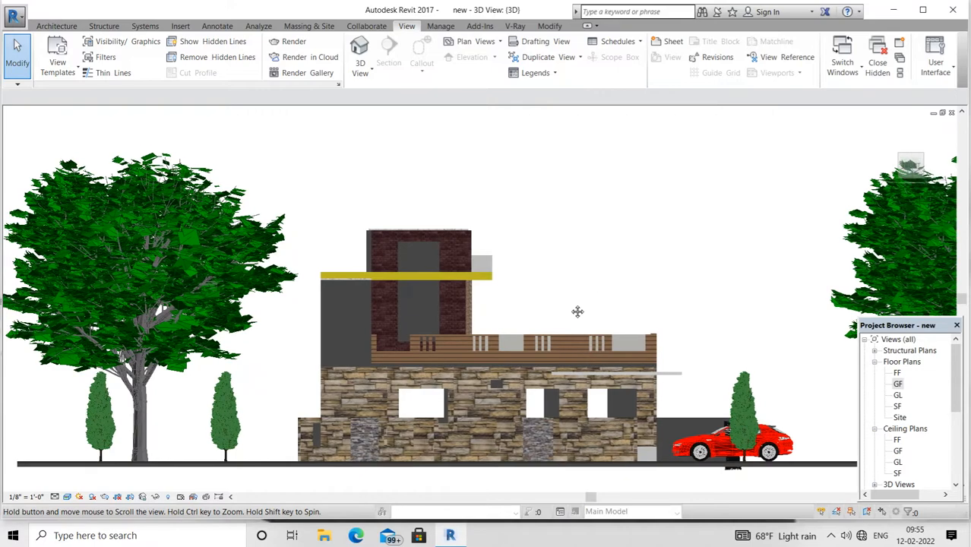
{"action": "scroll", "coordinate": [522, 306], "scroll_direction": "up", "scroll_amount": 1}
{"action": "middle_click_drag", "start_coordinate": [525, 305], "coordinate": [569, 275]}
{"action": "scroll", "coordinate": [537, 266], "scroll_direction": "up", "scroll_amount": 2}
{"action": "scroll", "coordinate": [551, 261], "scroll_direction": "down", "scroll_amount": 2}
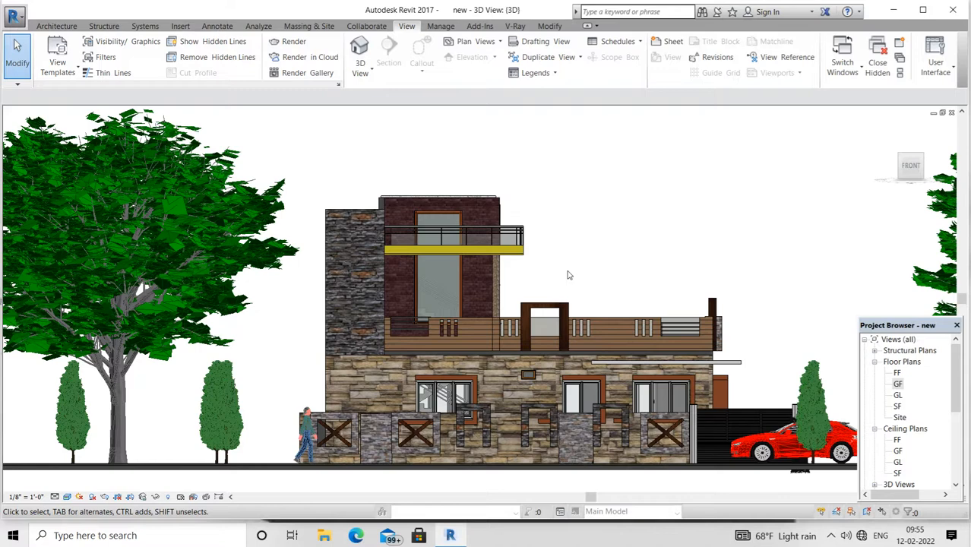
{"action": "scroll", "coordinate": [568, 275], "scroll_direction": "up", "scroll_amount": 2}
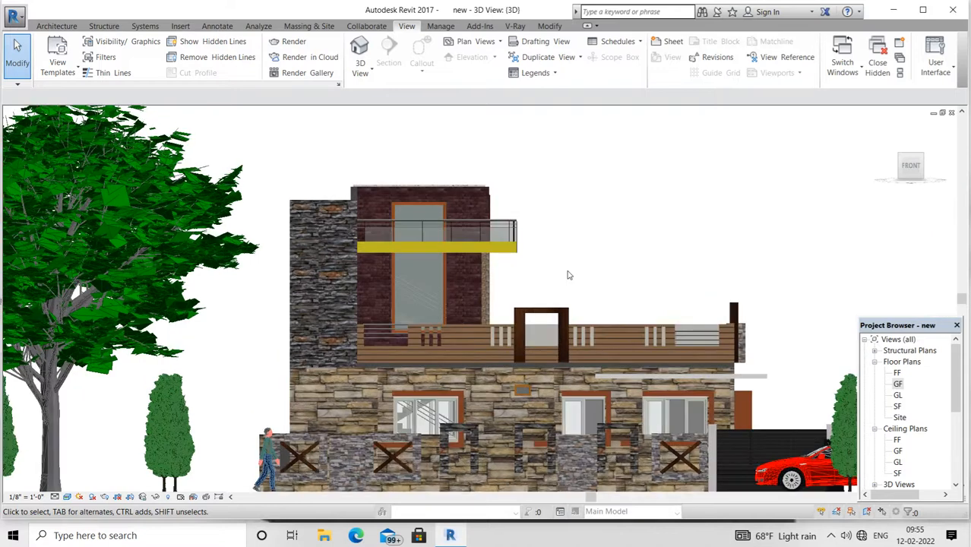
{"action": "scroll", "coordinate": [568, 275], "scroll_direction": "down", "scroll_amount": 1}
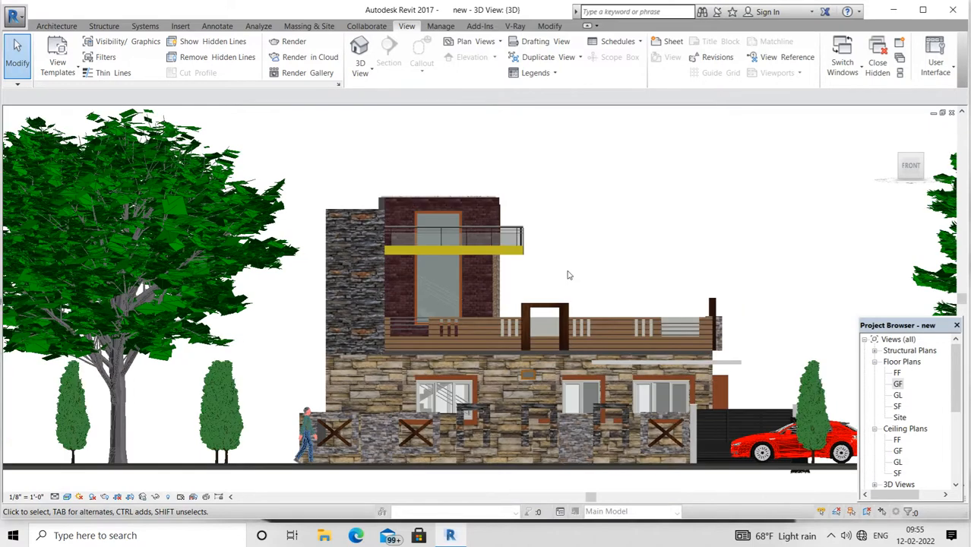
{"action": "mouse_move", "coordinate": [568, 275]}
{"action": "middle_mouse_down"}
{"action": "mouse_move", "coordinate": [574, 262]}
{"action": "mouse_move", "coordinate": [589, 266]}
{"action": "mouse_move", "coordinate": [585, 275]}
{"action": "middle_mouse_up"}
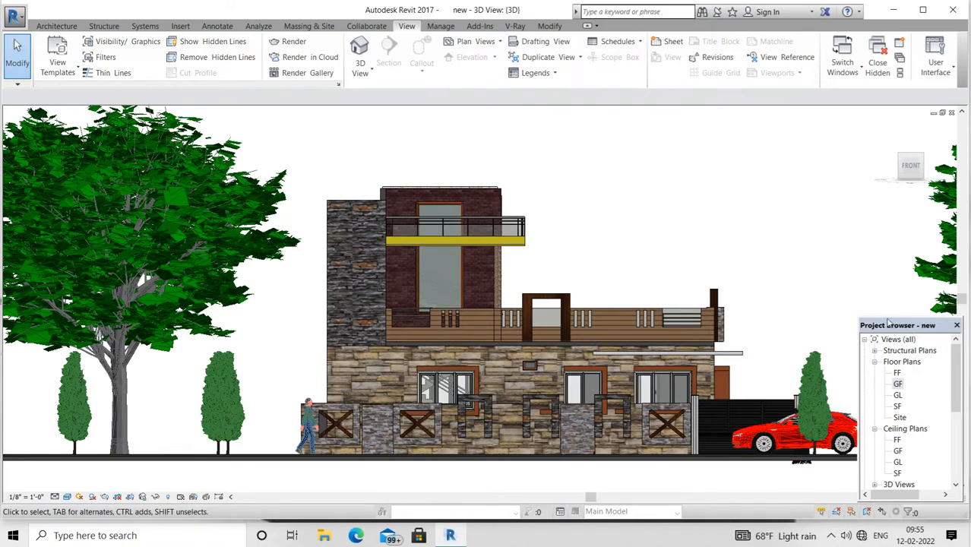
Open the GF floor plan and examine the house layout, plot boundary and the road in front
{"action": "double_click", "coordinate": [898, 384]}
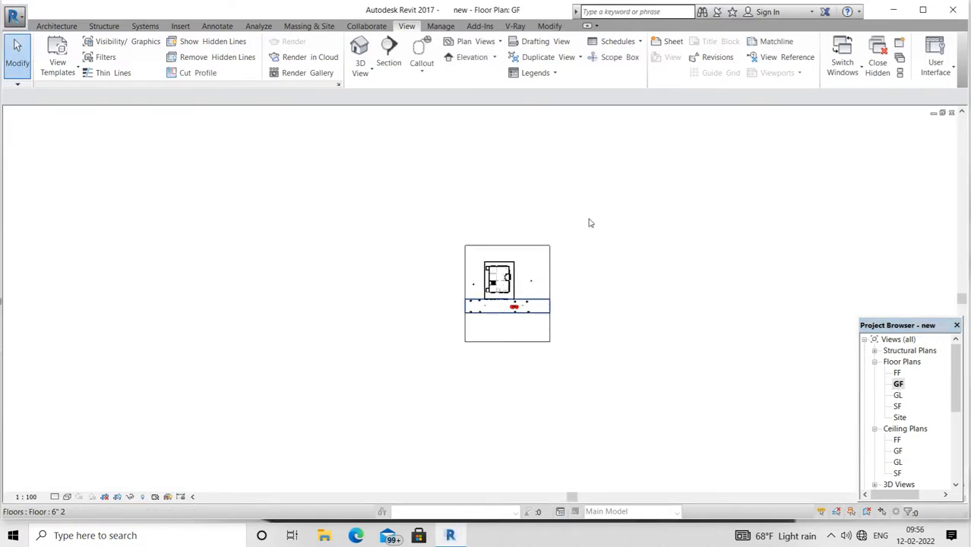
{"action": "scroll", "coordinate": [523, 282], "scroll_direction": "up", "scroll_amount": 5}
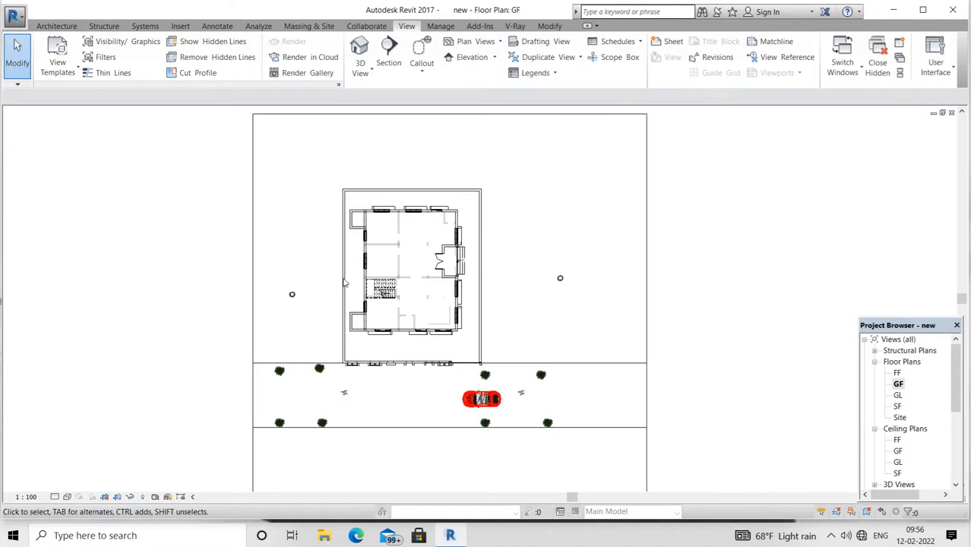
{"action": "scroll", "coordinate": [265, 289], "scroll_direction": "up", "scroll_amount": 1}
{"action": "scroll", "coordinate": [553, 299], "scroll_direction": "down", "scroll_amount": 2}
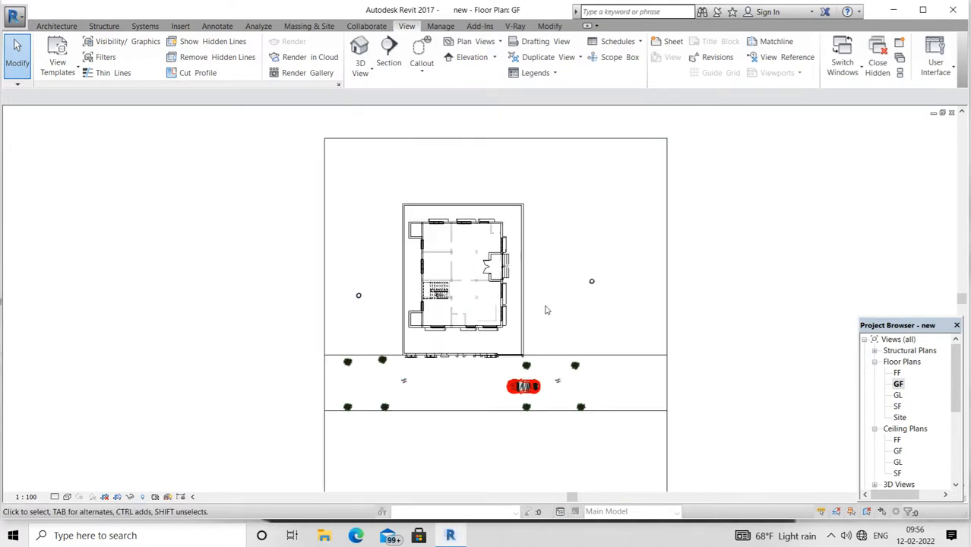
{"action": "scroll", "coordinate": [464, 308], "scroll_direction": "up", "scroll_amount": 2}
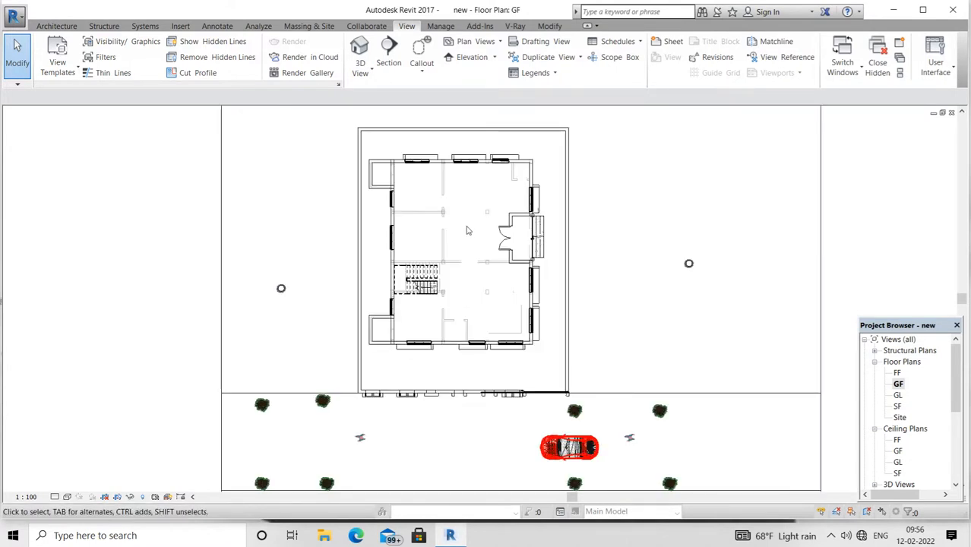
{"action": "scroll", "coordinate": [466, 228], "scroll_direction": "down", "scroll_amount": 1}
{"action": "middle_click_drag", "start_coordinate": [467, 230], "coordinate": [466, 251]}
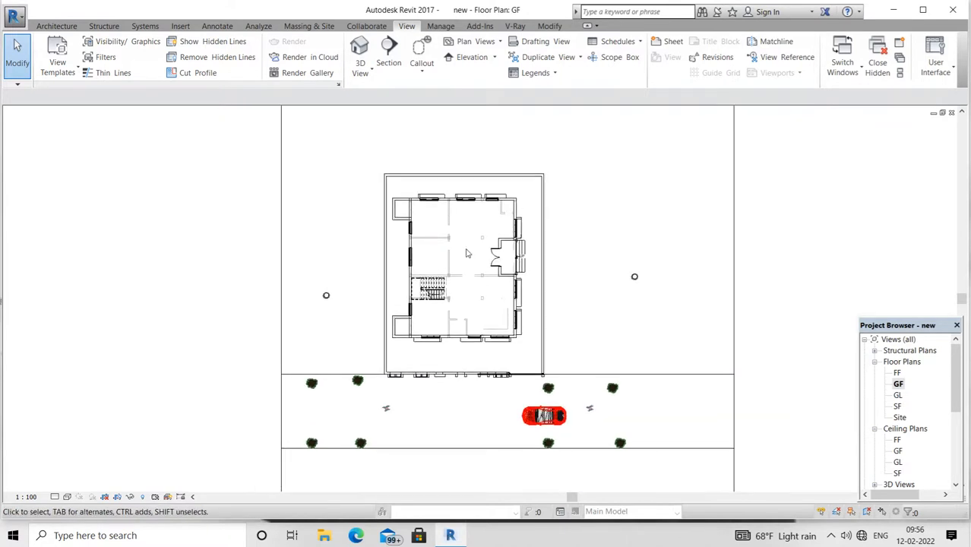
{"action": "scroll", "coordinate": [457, 262], "scroll_direction": "up", "scroll_amount": 1}
{"action": "scroll", "coordinate": [456, 264], "scroll_direction": "up", "scroll_amount": 1}
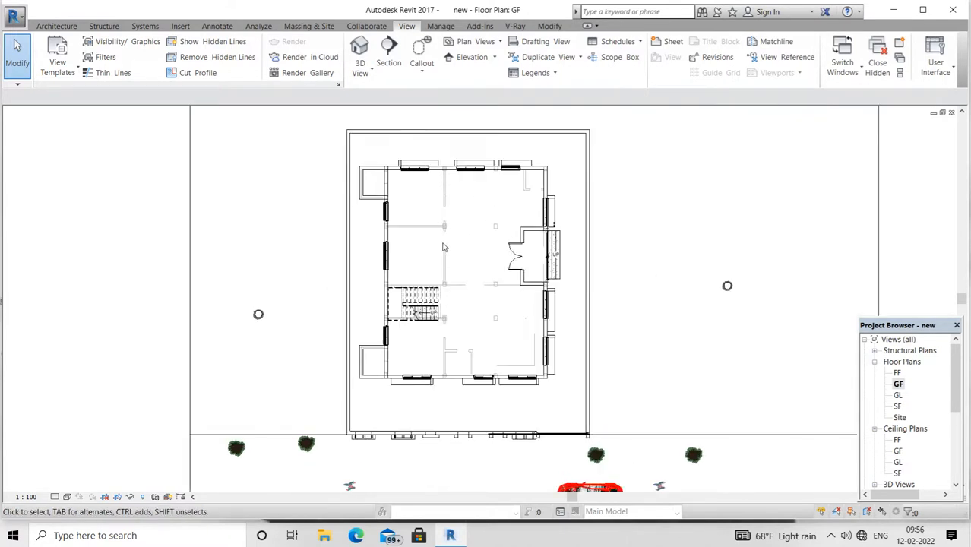
{"action": "scroll", "coordinate": [435, 225], "scroll_direction": "down", "scroll_amount": 3}
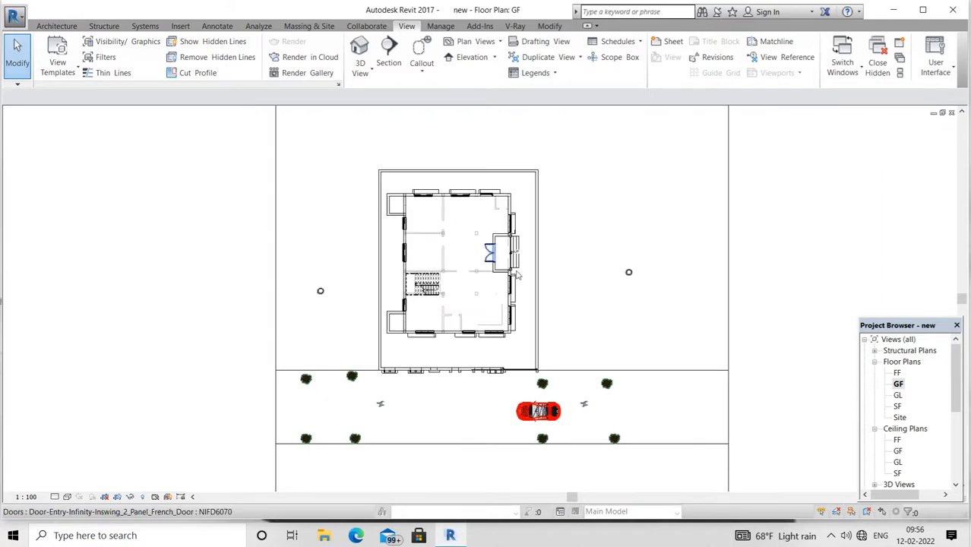
Open the FF floor plan and examine the upper-floor layout around the staircase
{"action": "double_click", "coordinate": [897, 373]}
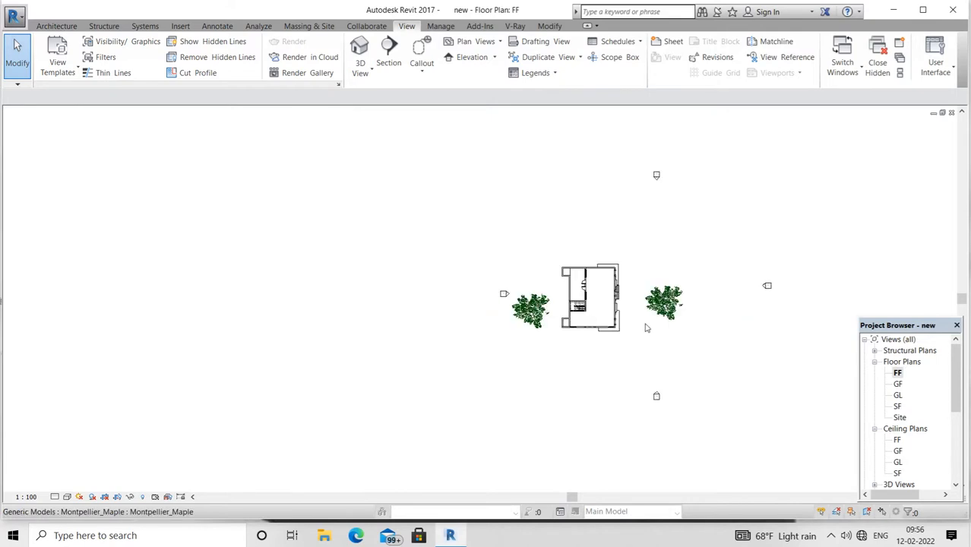
{"action": "scroll", "coordinate": [642, 326], "scroll_direction": "up", "scroll_amount": 3}
{"action": "scroll", "coordinate": [525, 260], "scroll_direction": "up", "scroll_amount": 2}
{"action": "scroll", "coordinate": [525, 260], "scroll_direction": "up", "scroll_amount": 1}
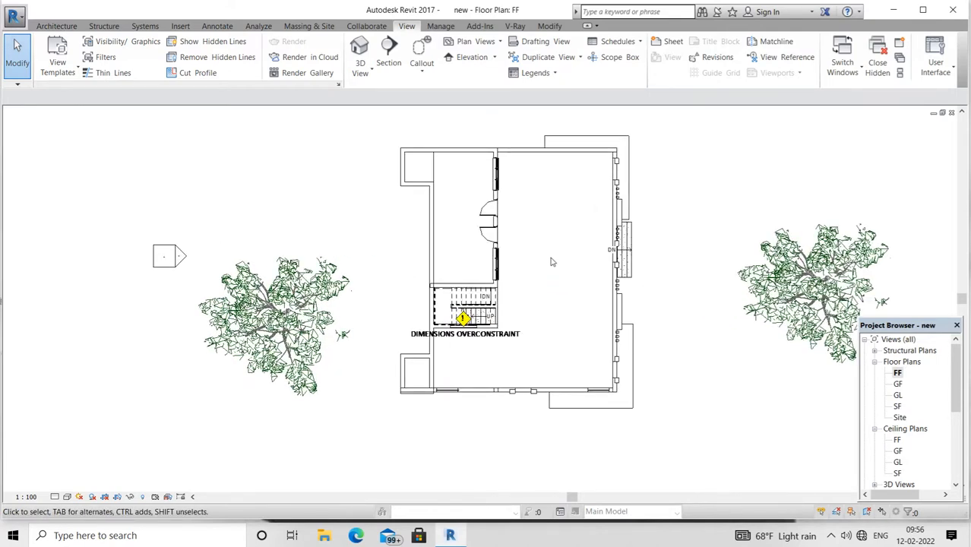
{"action": "scroll", "coordinate": [552, 256], "scroll_direction": "up", "scroll_amount": 2}
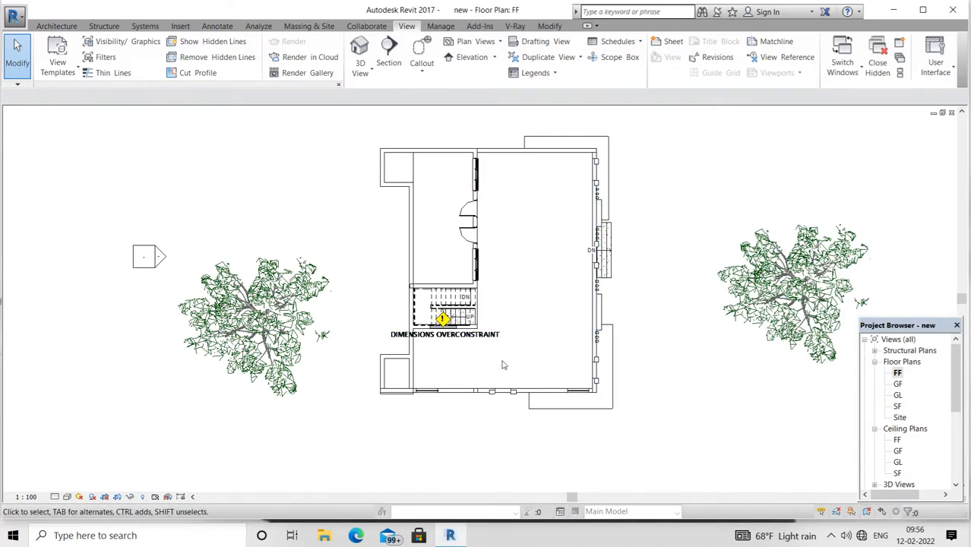
{"action": "scroll", "coordinate": [522, 269], "scroll_direction": "down", "scroll_amount": 2}
{"action": "middle_click_drag", "start_coordinate": [537, 275], "coordinate": [520, 286]}
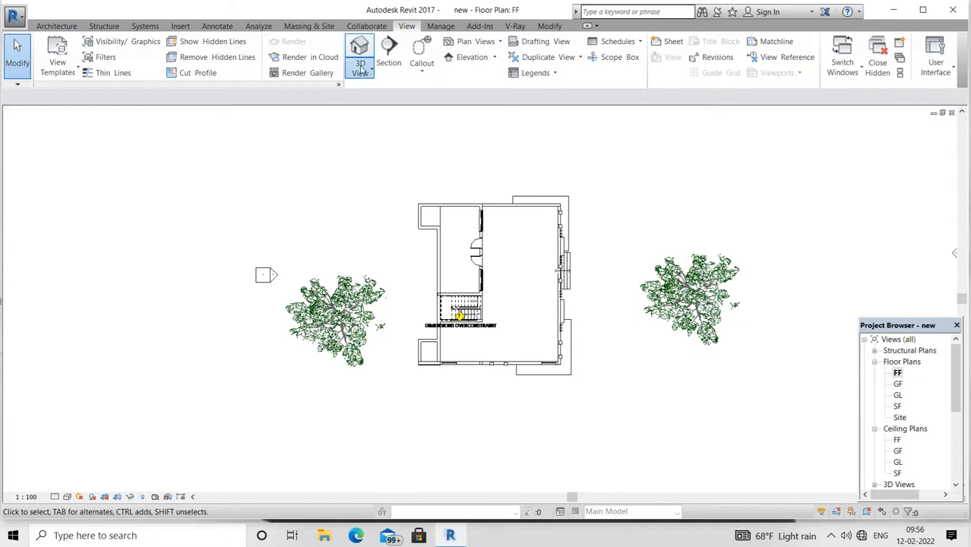
On the GF floor plan, place a perspective camera across the road from the house, with its target inside the building
{"action": "double_click", "coordinate": [898, 384]}
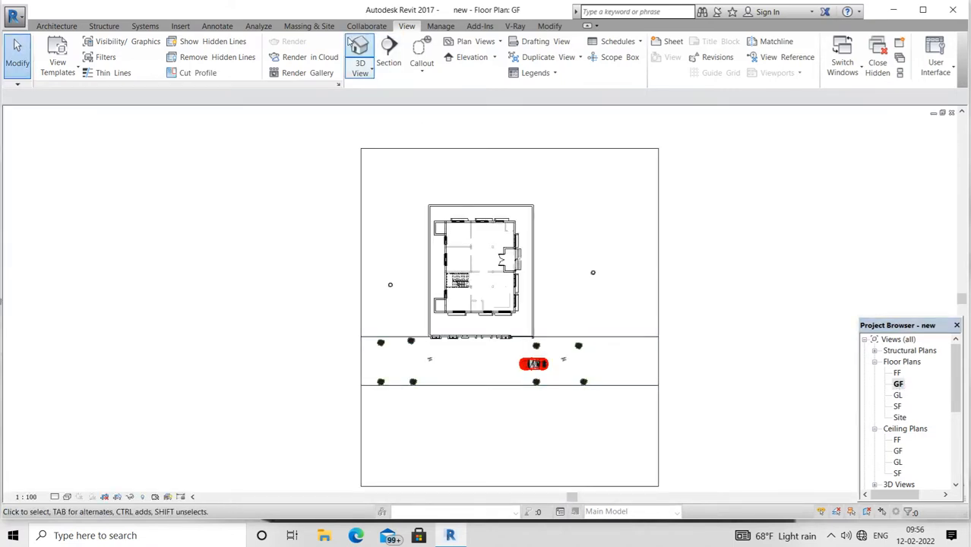
{"action": "left_click", "coordinate": [358, 76]}
{"action": "left_click", "coordinate": [383, 118]}
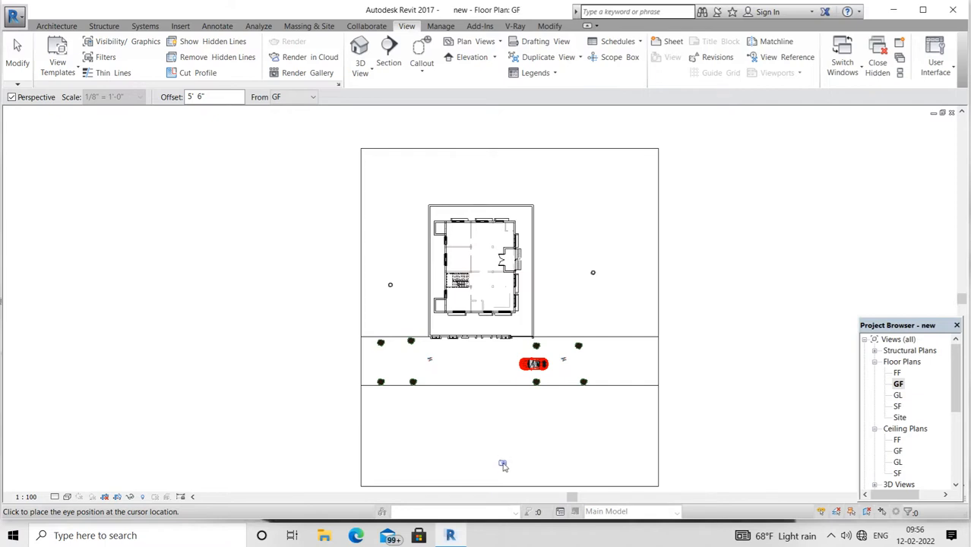
{"action": "left_click", "coordinate": [502, 463]}
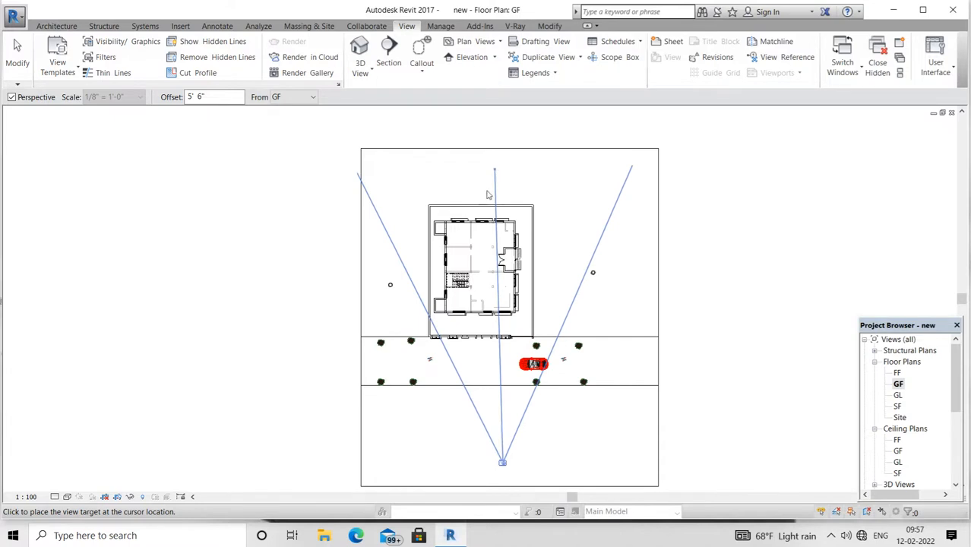
{"action": "left_click", "coordinate": [486, 224]}
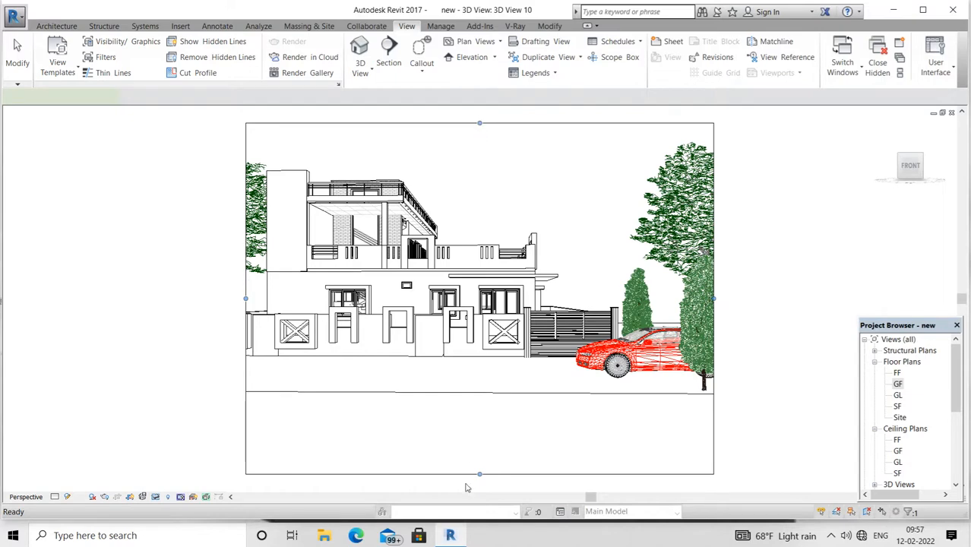
Extend the camera view's crop region on the left past the tree and walking figure, and raise its lower edge to just below the road
{"action": "scroll", "coordinate": [480, 434], "scroll_direction": "down", "scroll_amount": 1}
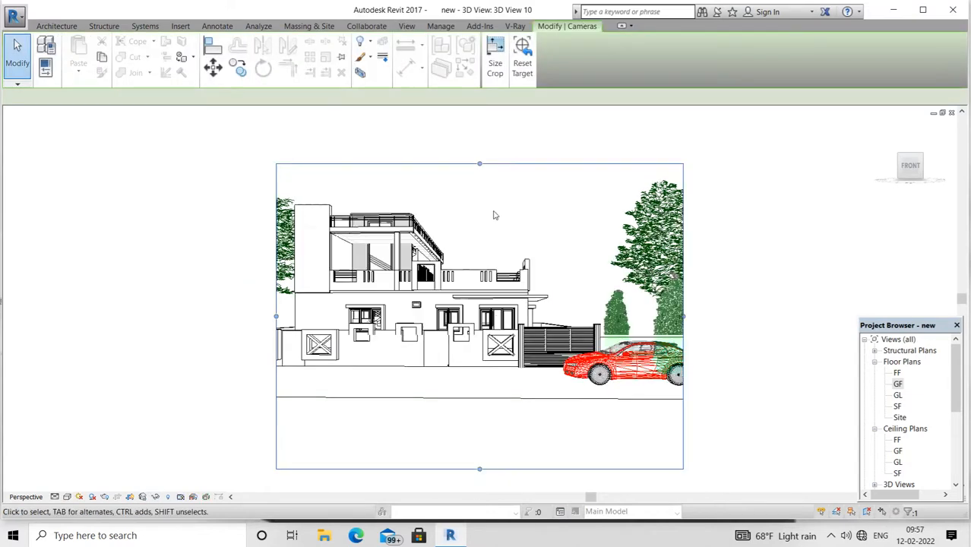
{"action": "left_click_drag", "start_coordinate": [276, 317], "coordinate": [123, 316]}
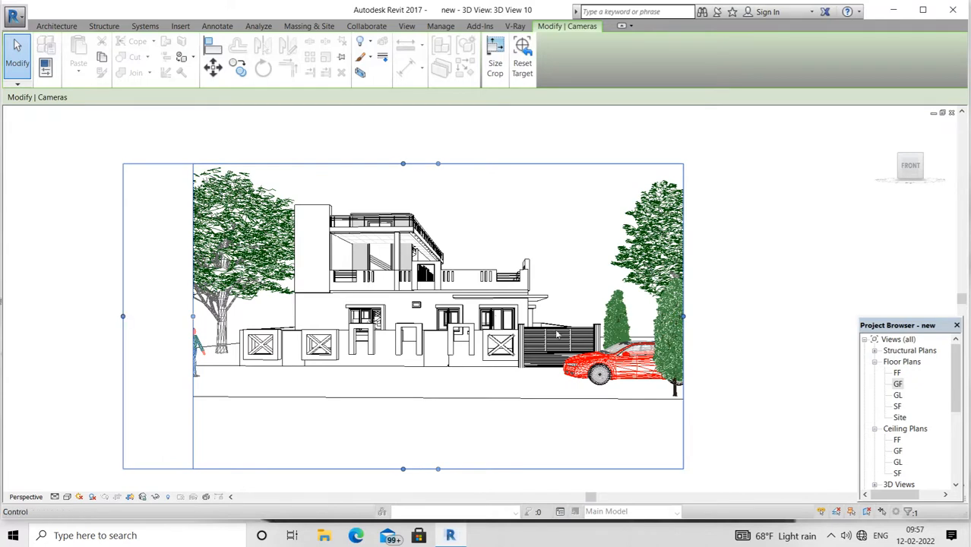
{"action": "middle_click_drag", "start_coordinate": [741, 289], "coordinate": [782, 285]}
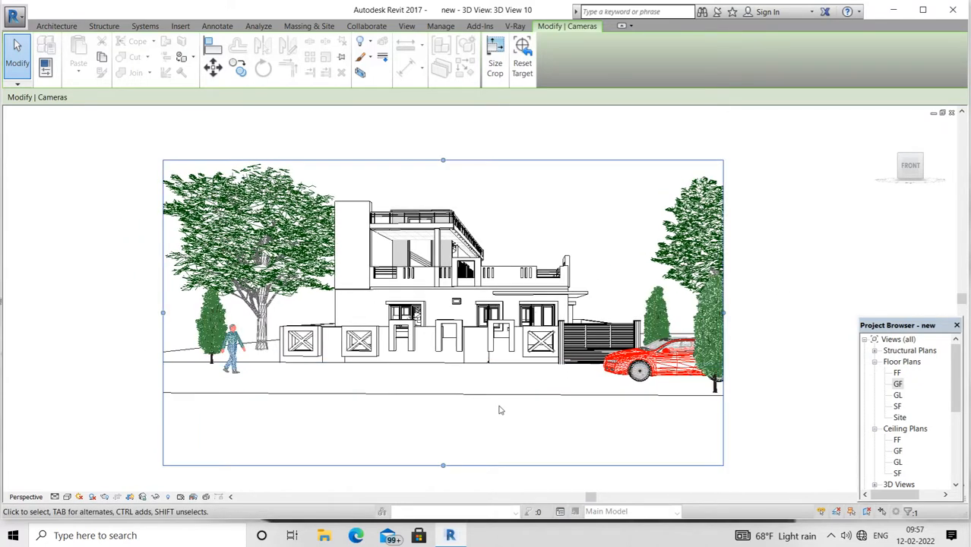
{"action": "left_click_drag", "start_coordinate": [444, 466], "coordinate": [477, 409]}
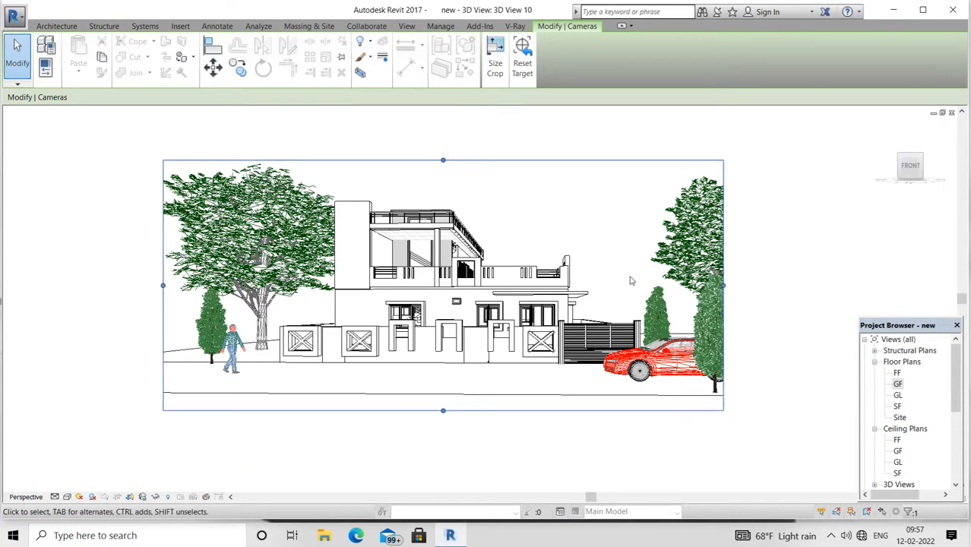
Extend the crop region's right edge to include the far tree, walking figure and last shrub, closing the Project Browser that covers it
{"action": "scroll", "coordinate": [743, 317], "scroll_direction": "up", "scroll_amount": 2}
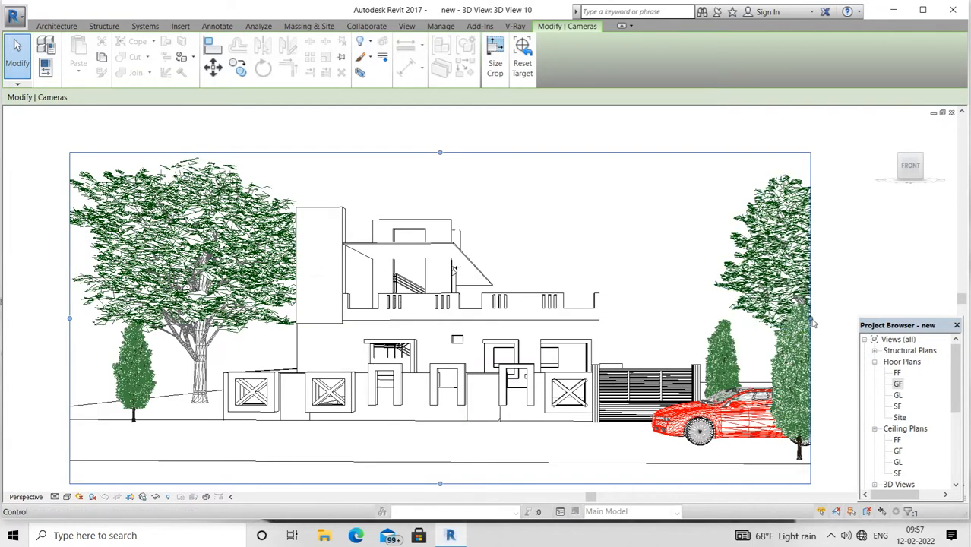
{"action": "left_click_drag", "start_coordinate": [851, 325], "coordinate": [934, 294]}
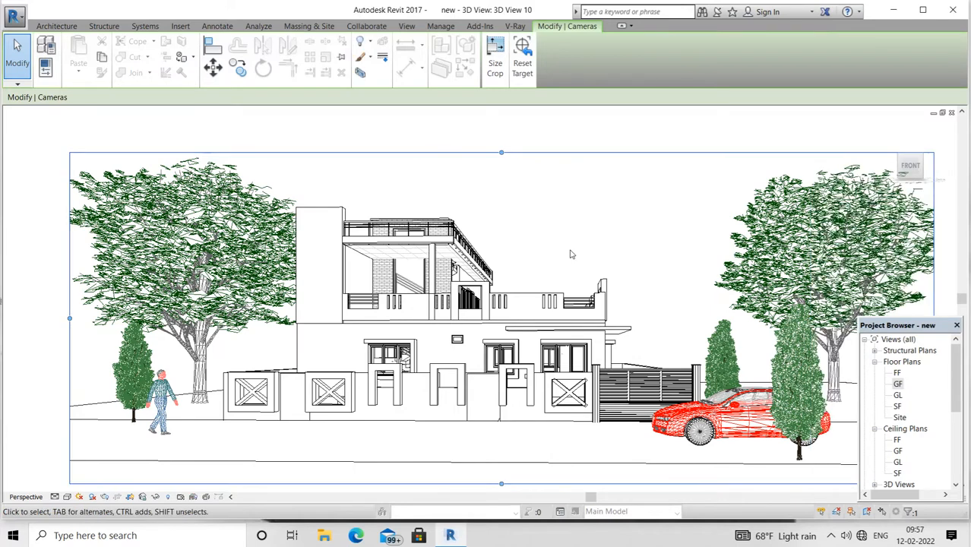
{"action": "middle_click_drag", "start_coordinate": [628, 243], "coordinate": [579, 221]}
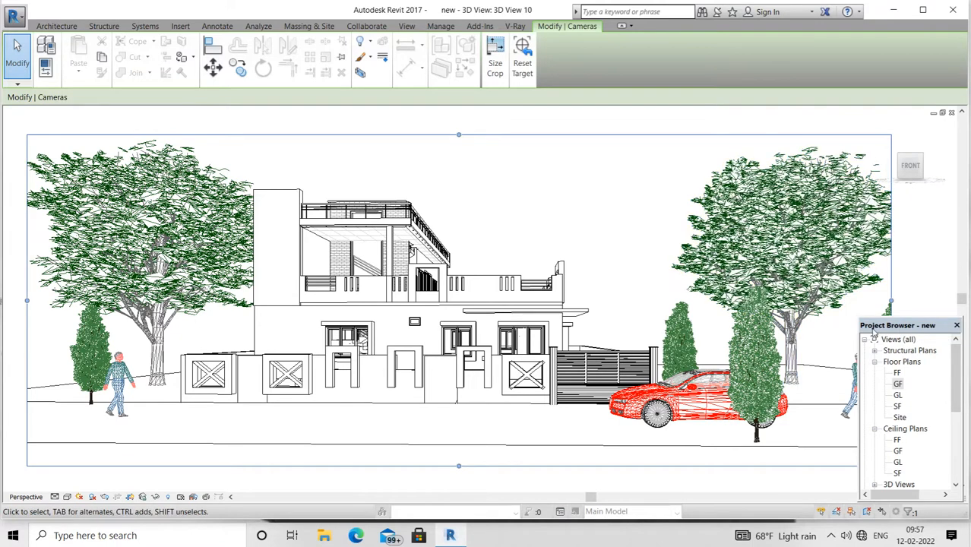
{"action": "left_click", "coordinate": [956, 325]}
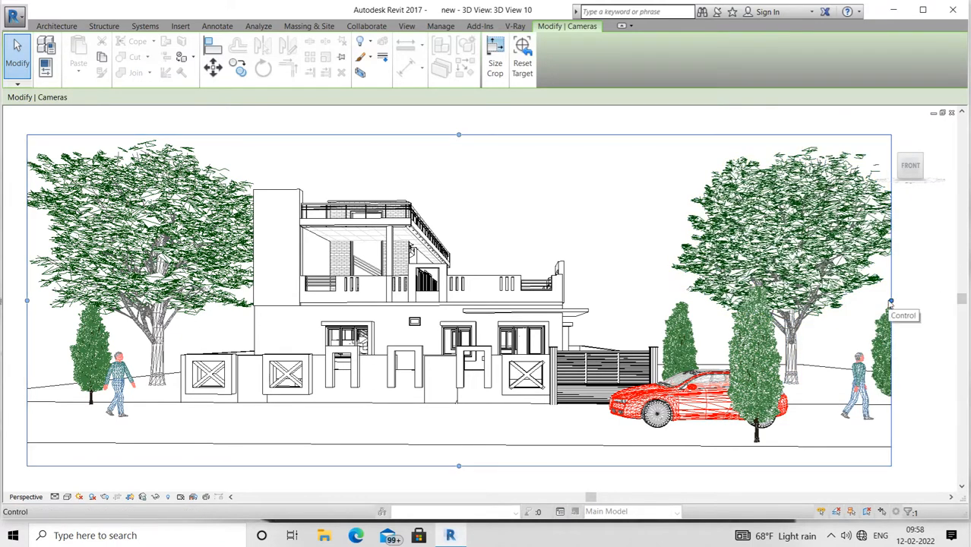
{"action": "left_click_drag", "start_coordinate": [891, 300], "coordinate": [931, 301]}
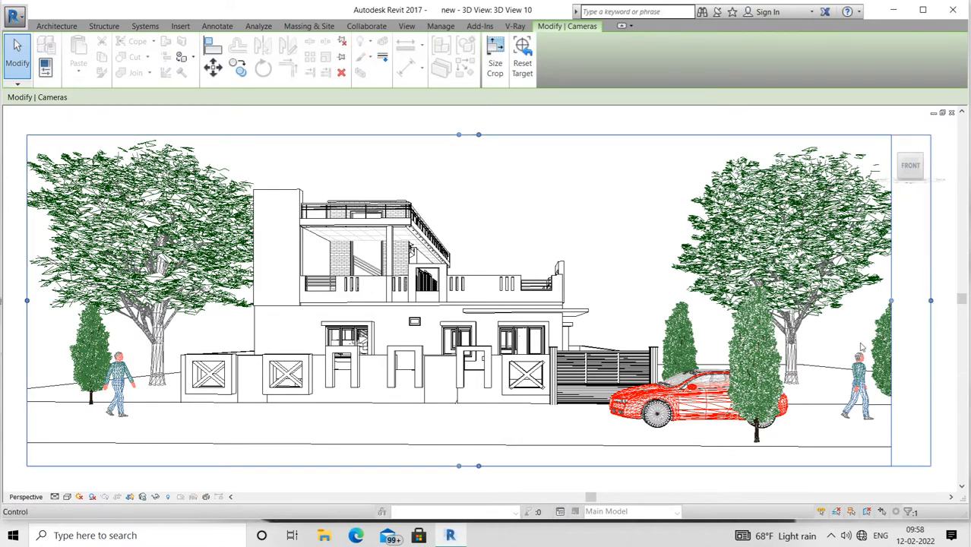
Display the Properties palette and the Project Browser for the camera view
{"action": "right_click", "coordinate": [639, 485]}
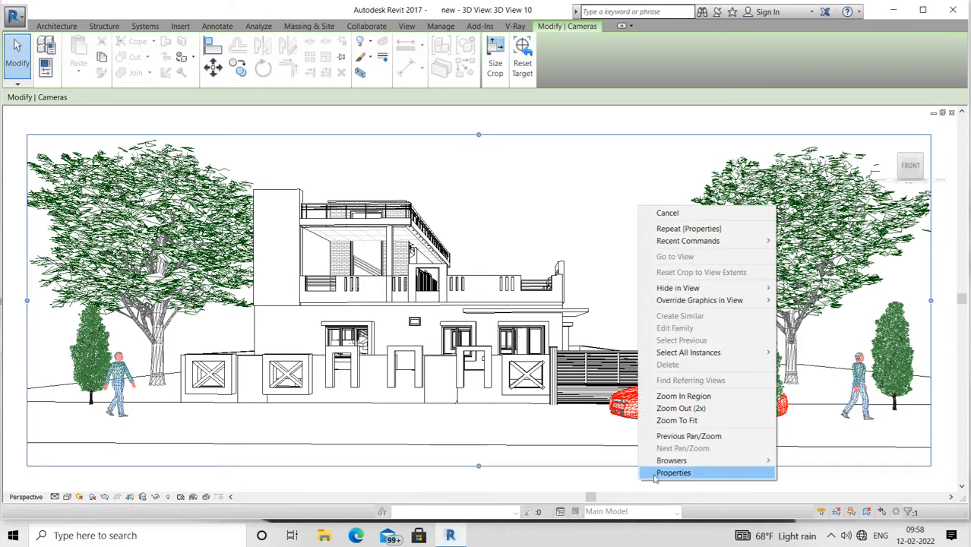
{"action": "left_click", "coordinate": [673, 473]}
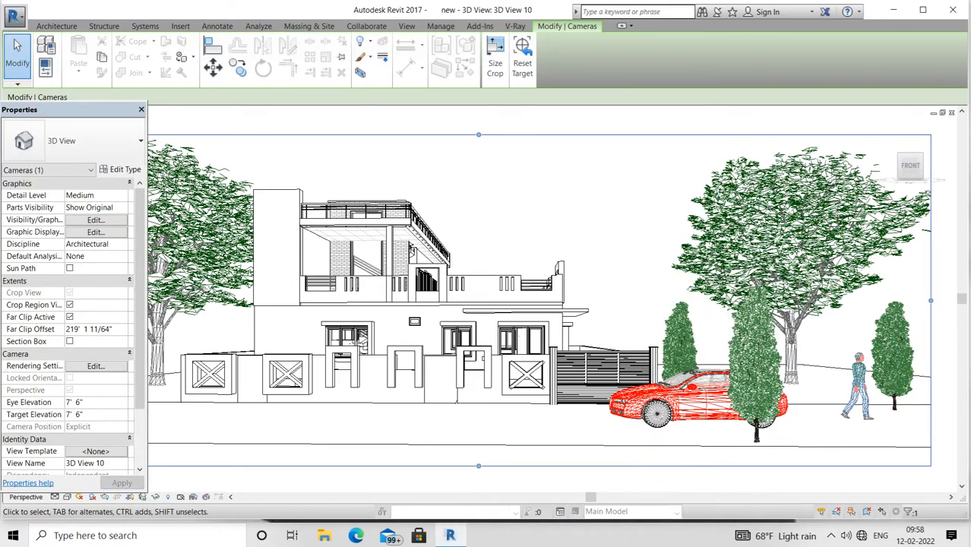
{"action": "right_click", "coordinate": [743, 481]}
{"action": "mouse_move", "coordinate": [781, 460]}
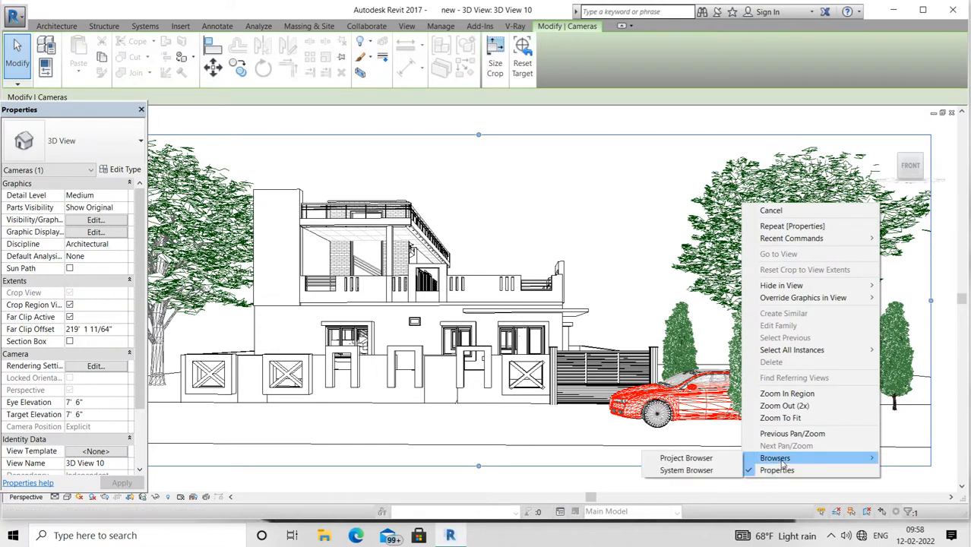
{"action": "left_click", "coordinate": [726, 458]}
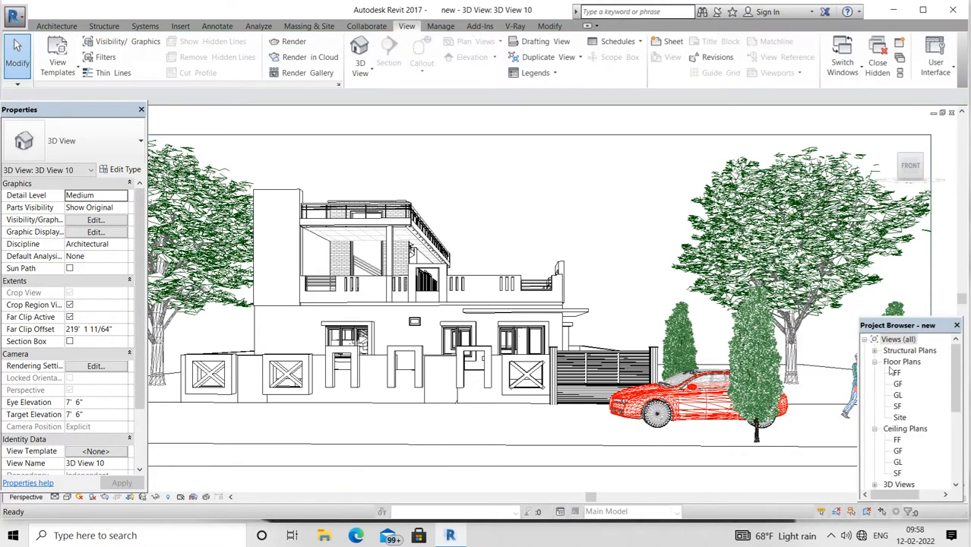
Close the Project Browser and Properties palette, and set the camera view's visual style to Realistic
{"action": "left_click", "coordinate": [957, 325]}
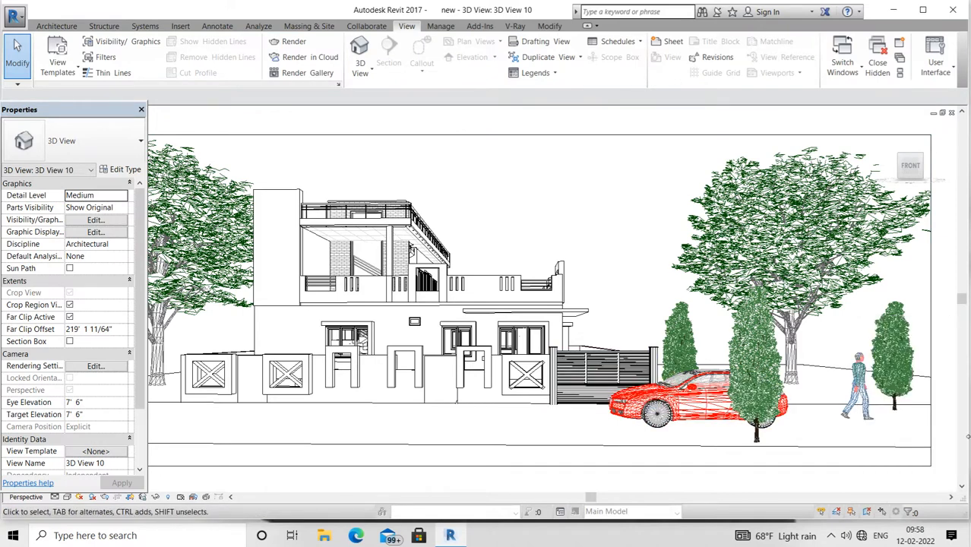
{"action": "left_click", "coordinate": [141, 109]}
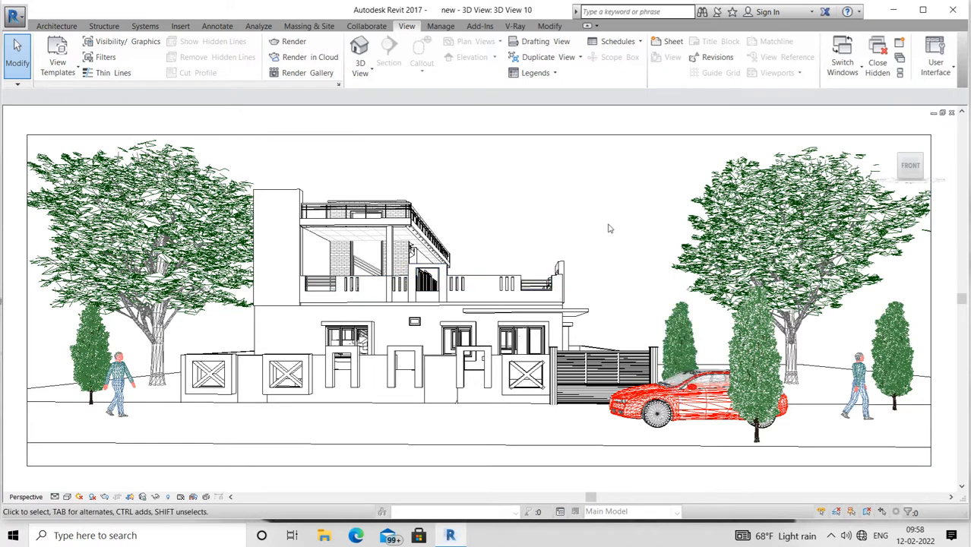
{"action": "scroll", "coordinate": [608, 227], "scroll_direction": "up", "scroll_amount": 1}
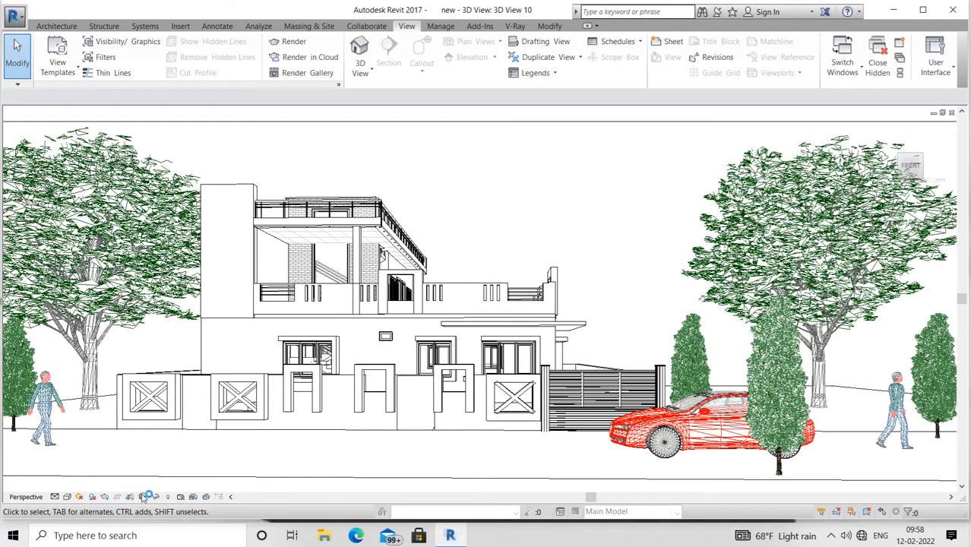
{"action": "left_click", "coordinate": [67, 496]}
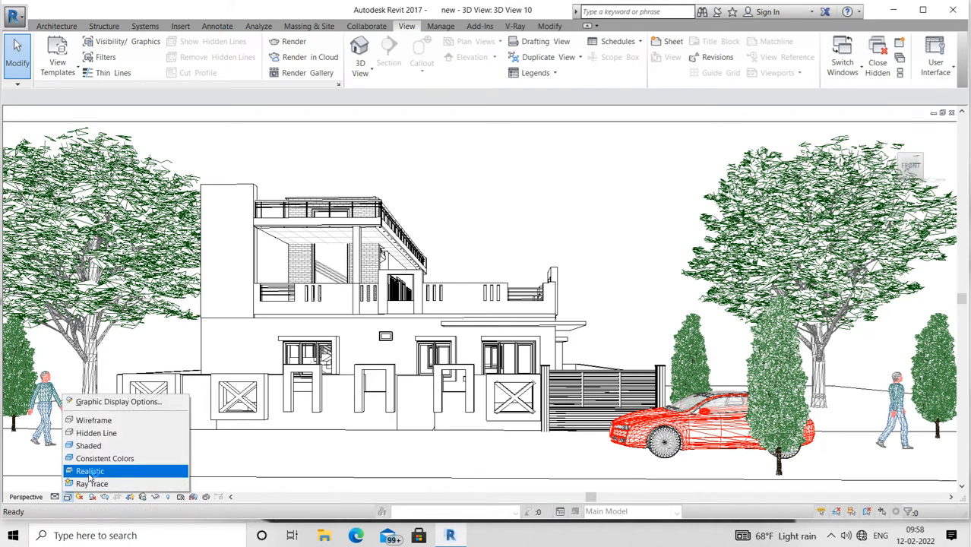
{"action": "left_click", "coordinate": [90, 472]}
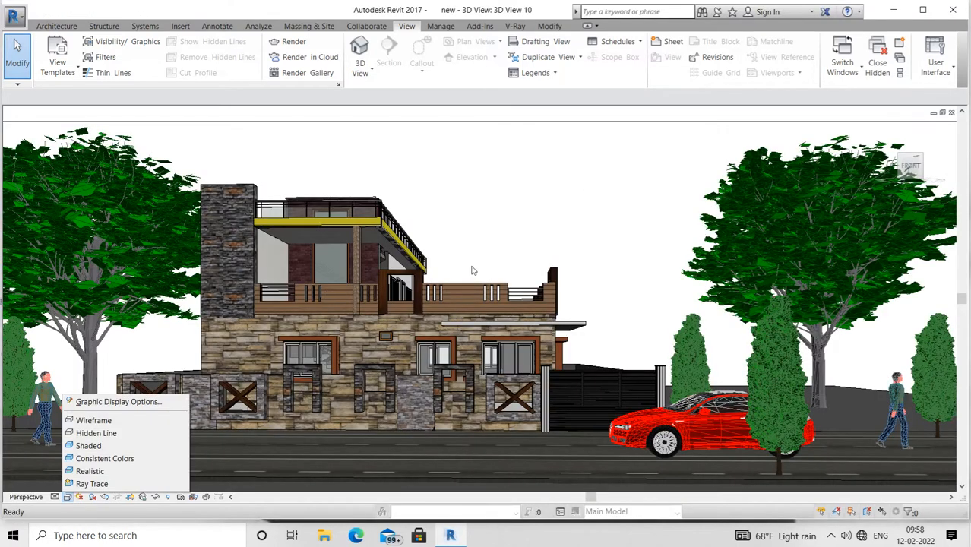
{"action": "left_click", "coordinate": [495, 217]}
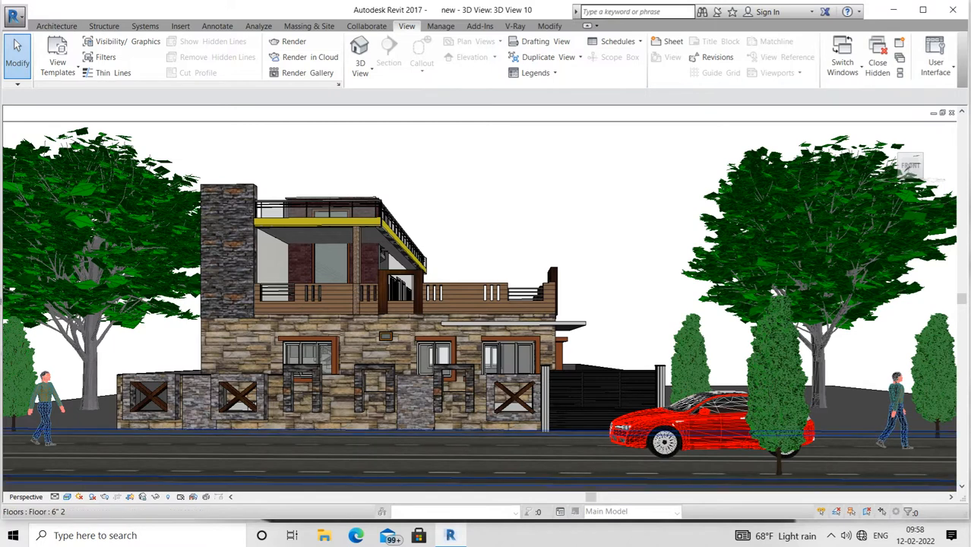
Set the camera view's background to Sky in the graphic display options and apply it
{"action": "left_click", "coordinate": [67, 497]}
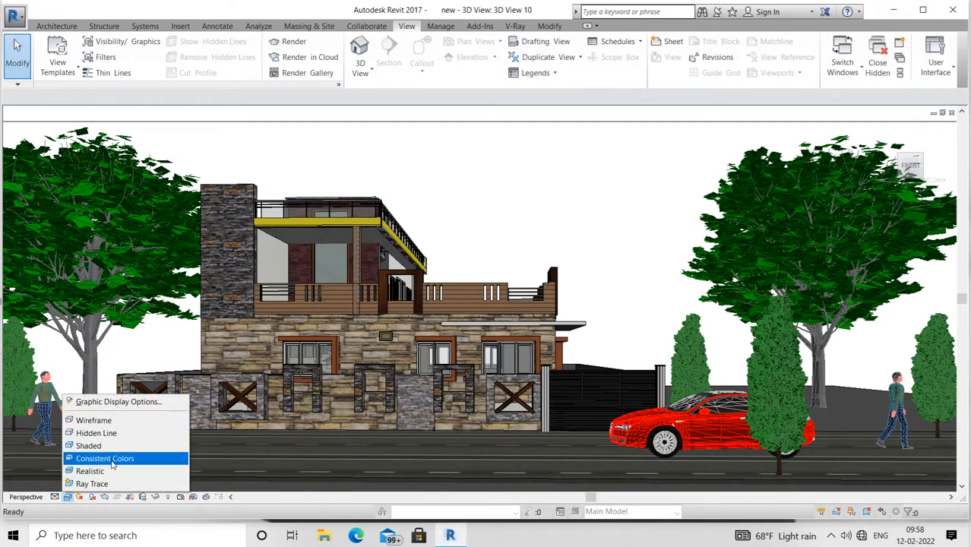
{"action": "left_click", "coordinate": [119, 402]}
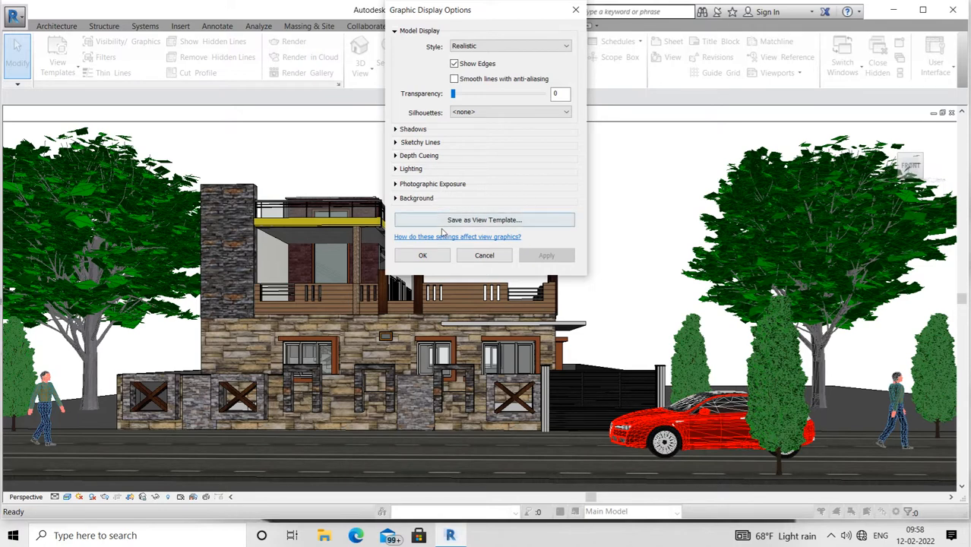
{"action": "left_click", "coordinate": [395, 199]}
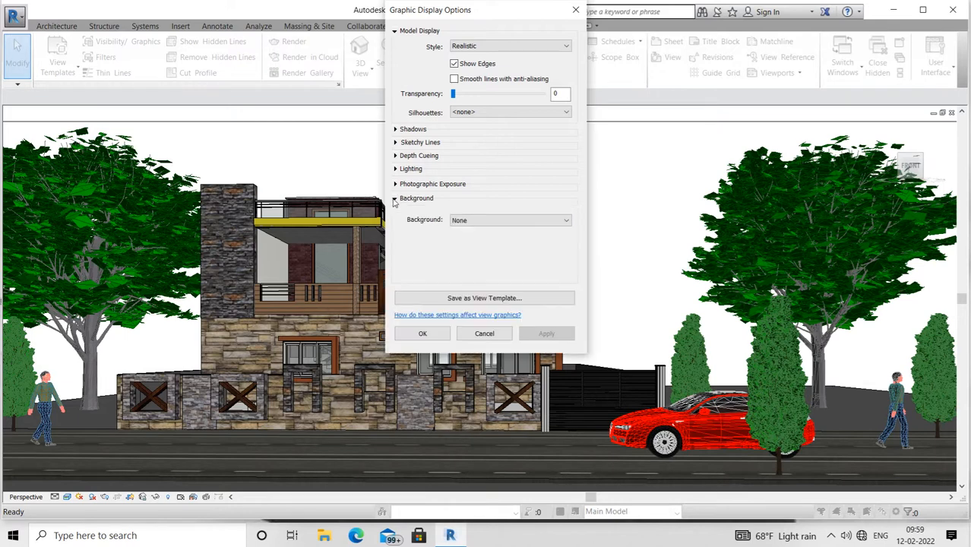
{"action": "left_click", "coordinate": [491, 220]}
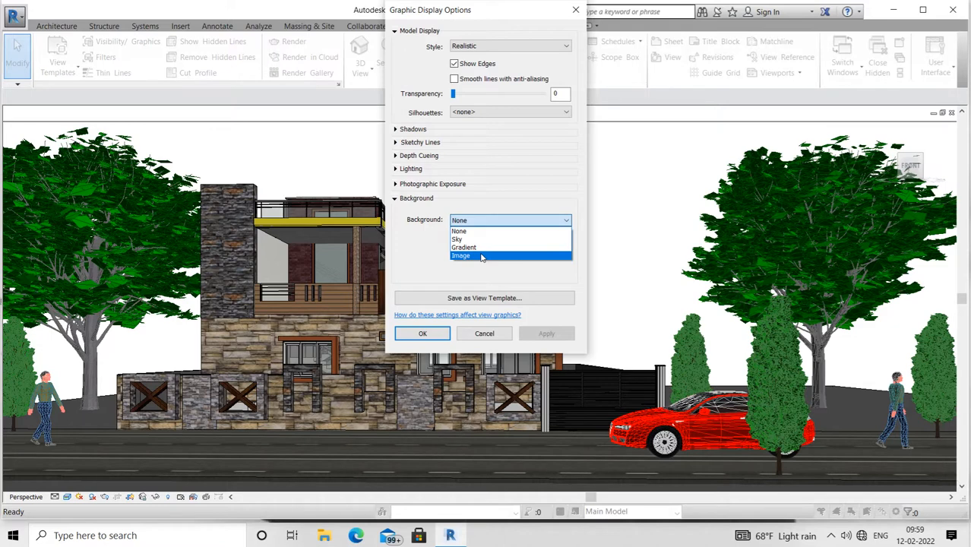
{"action": "left_click", "coordinate": [479, 240]}
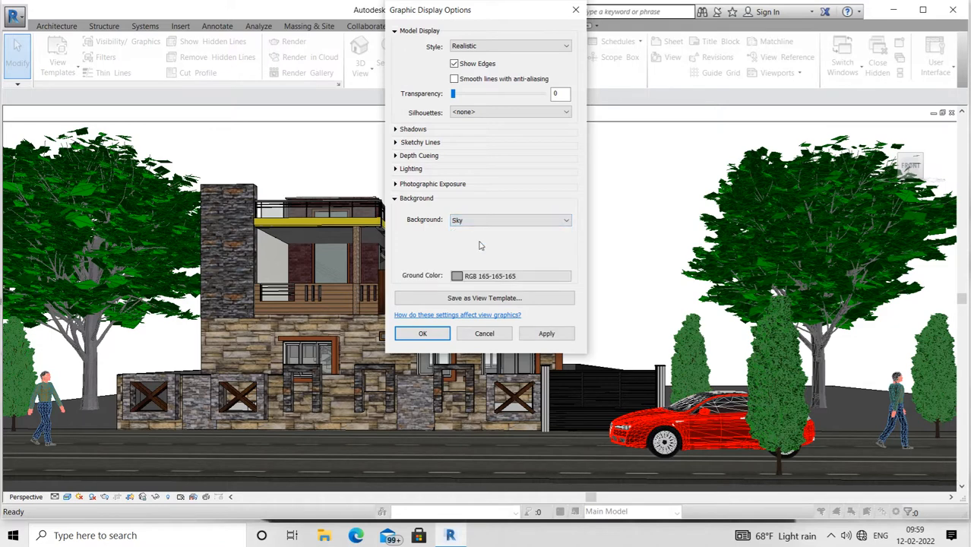
{"action": "left_click", "coordinate": [535, 335]}
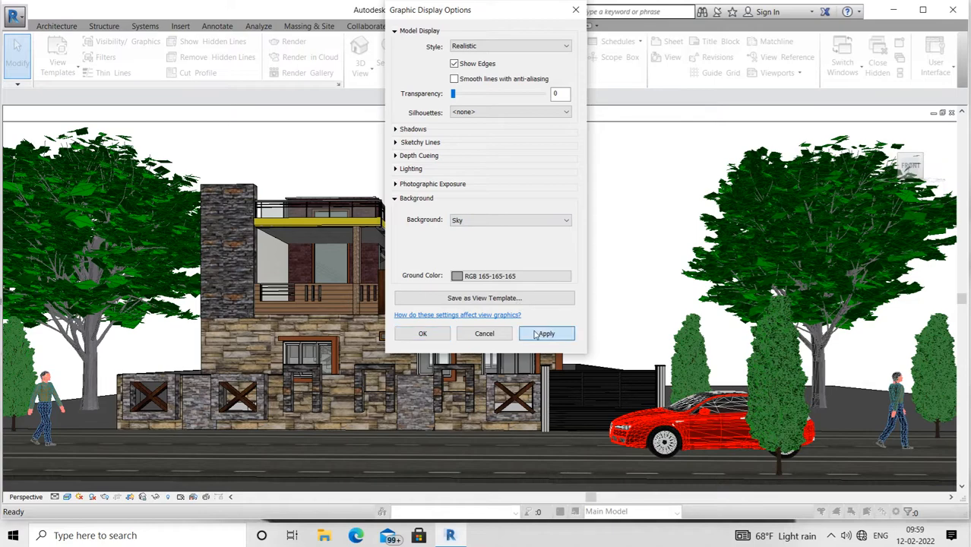
{"action": "left_click", "coordinate": [422, 335]}
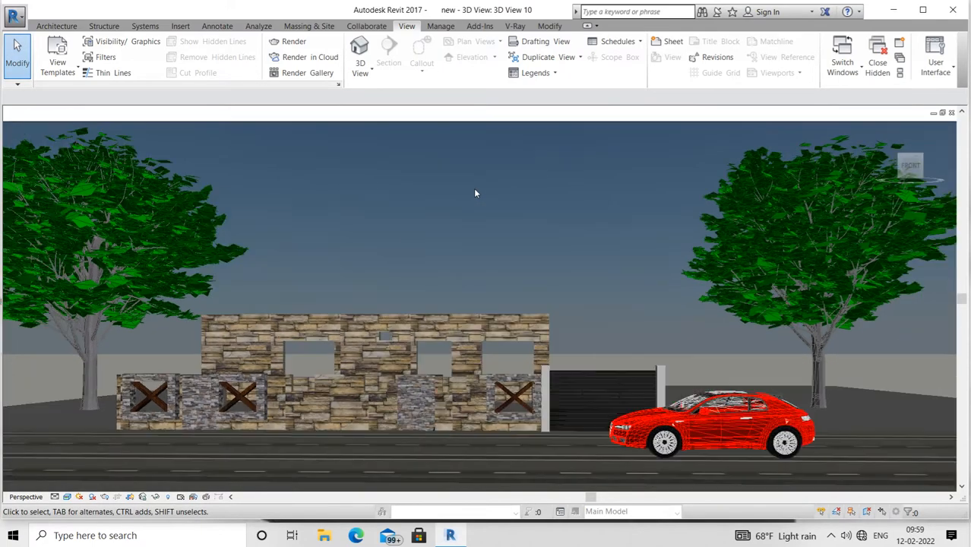
{"action": "middle_click_drag", "start_coordinate": [542, 216], "coordinate": [617, 260]}
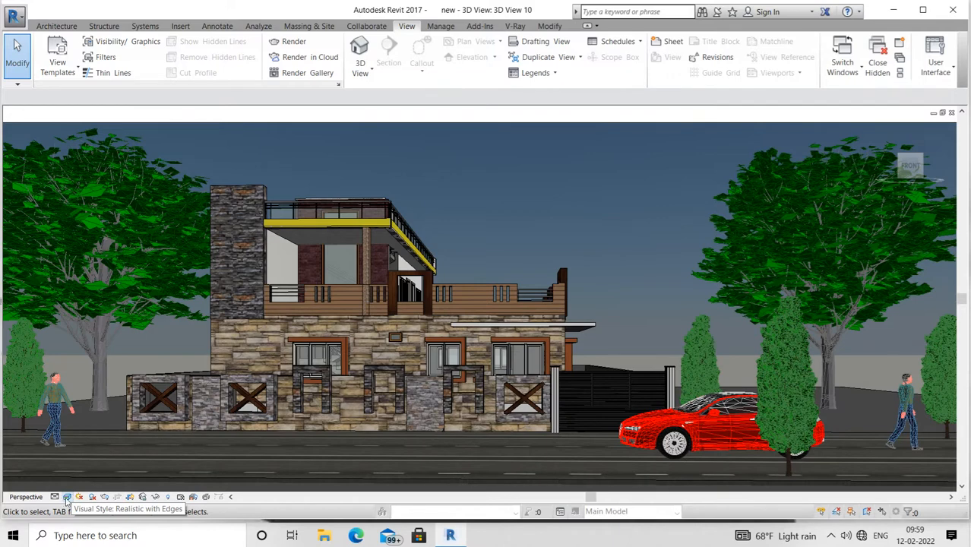
Set the camera view's background type to Image in the graphic display options and open the image customization
{"action": "left_click", "coordinate": [67, 498]}
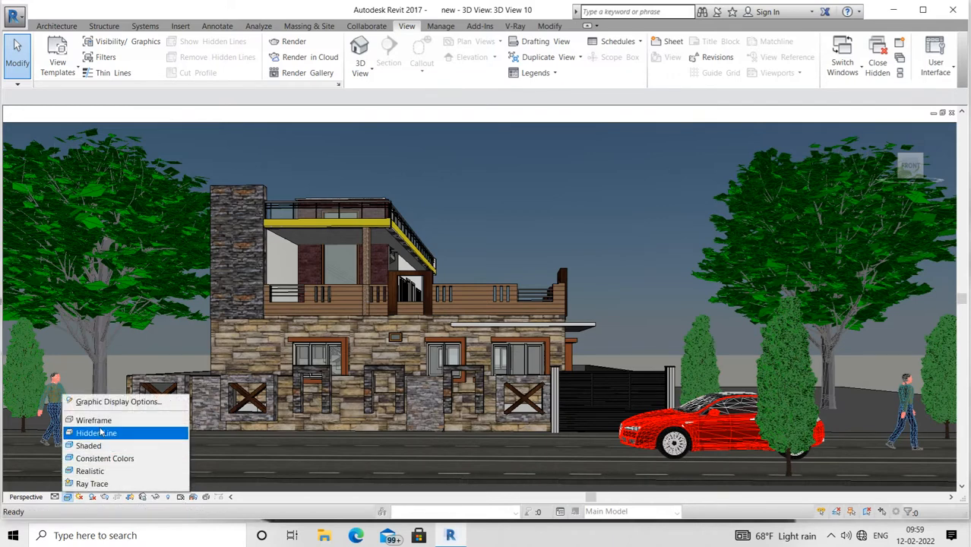
{"action": "left_click", "coordinate": [68, 497]}
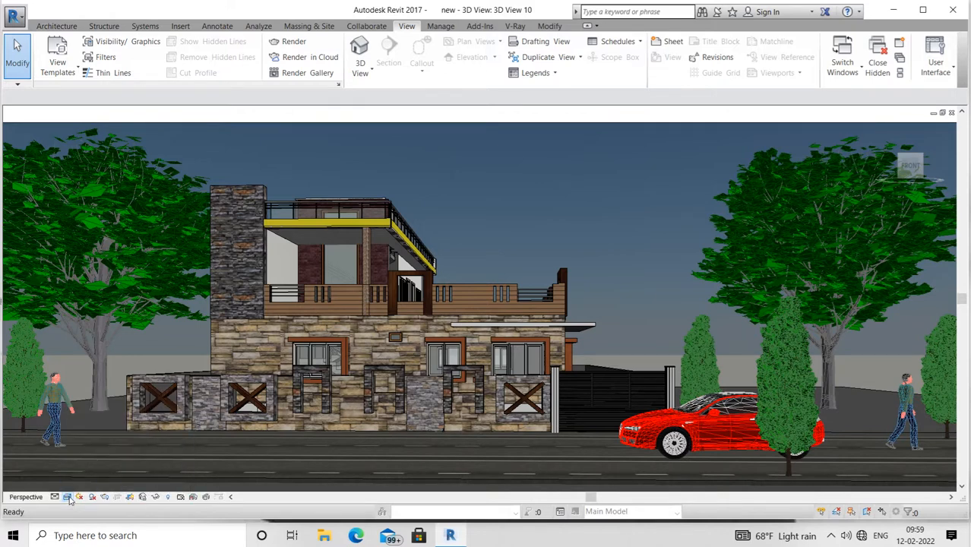
{"action": "left_click", "coordinate": [68, 497]}
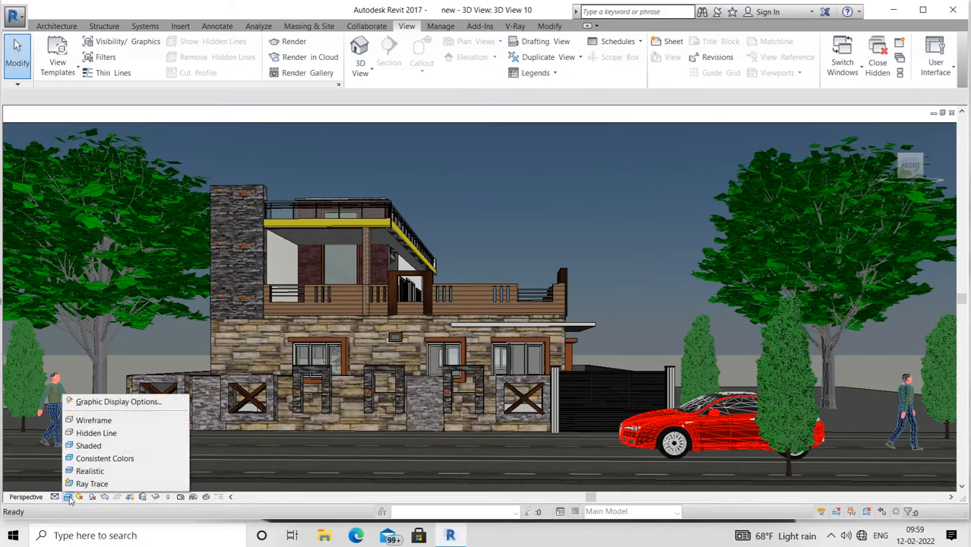
{"action": "left_click", "coordinate": [108, 403]}
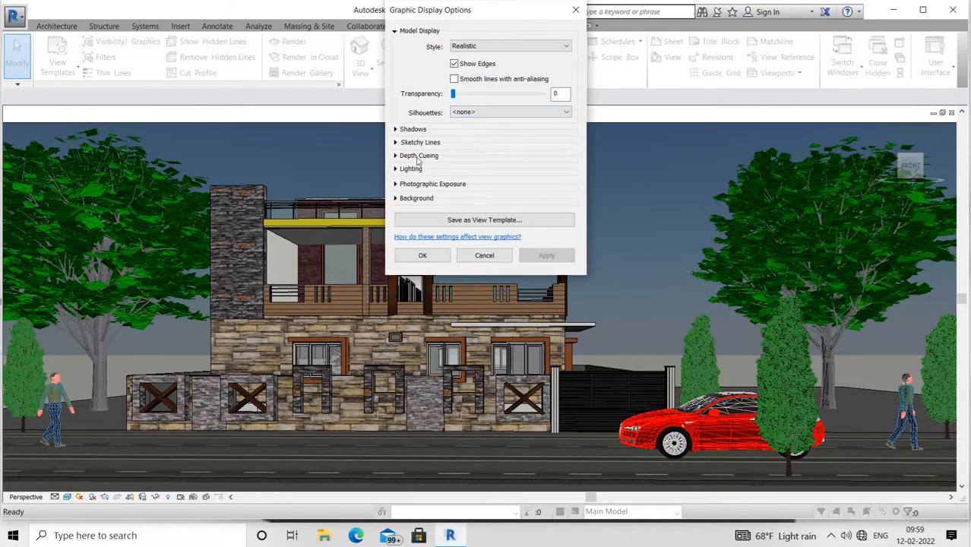
{"action": "left_click", "coordinate": [395, 200]}
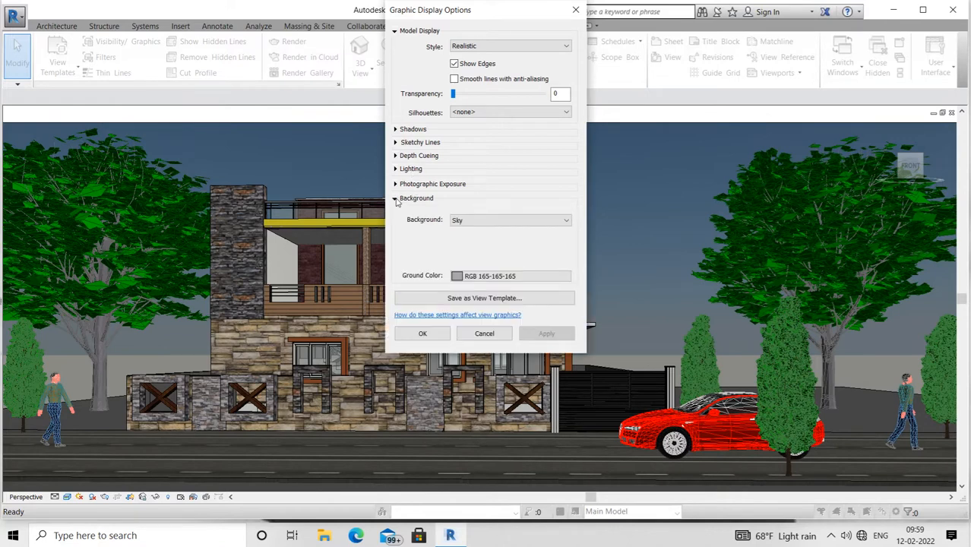
{"action": "left_click", "coordinate": [503, 222]}
{"action": "left_click", "coordinate": [497, 255]}
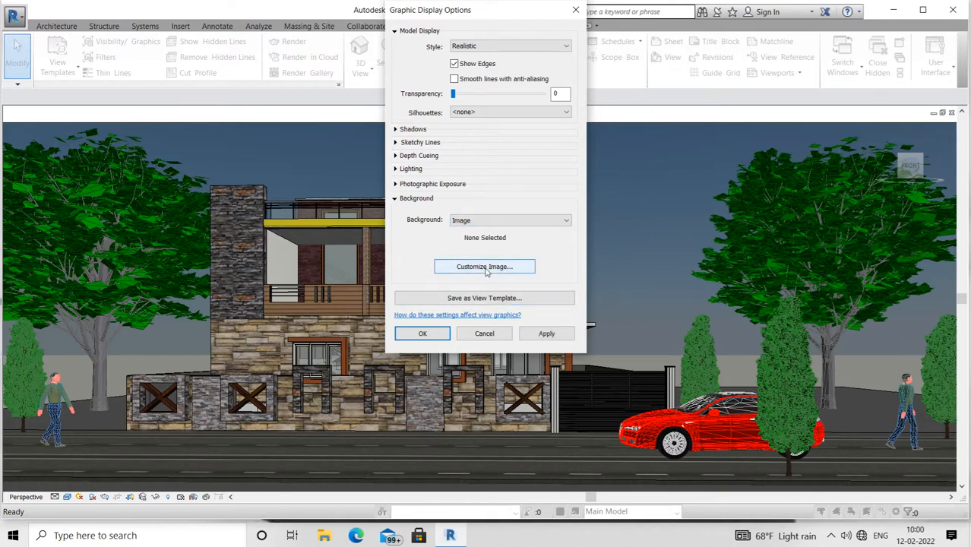
{"action": "left_click", "coordinate": [486, 272]}
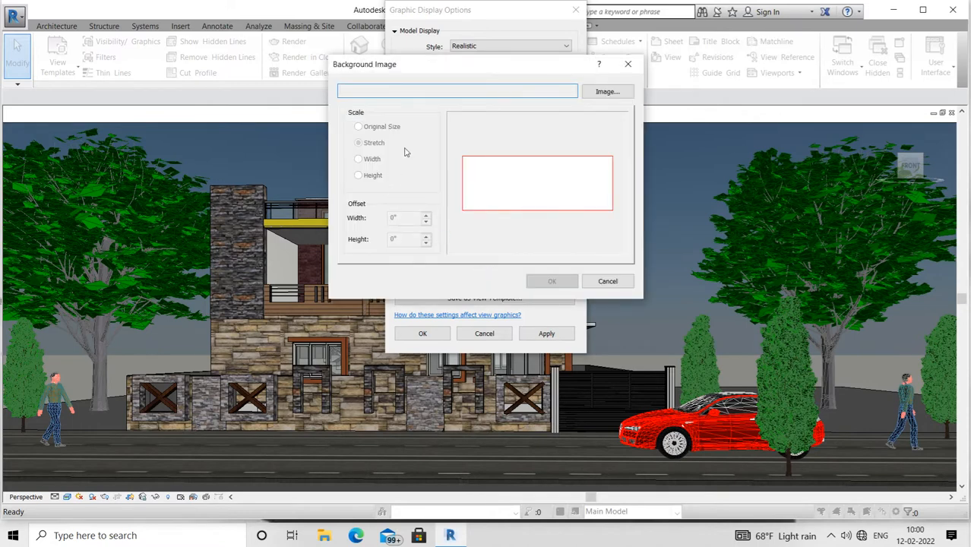
Browse for a background image file and open the texture folder on the Desktop
{"action": "left_click", "coordinate": [608, 92]}
{"action": "left_click", "coordinate": [608, 97]}
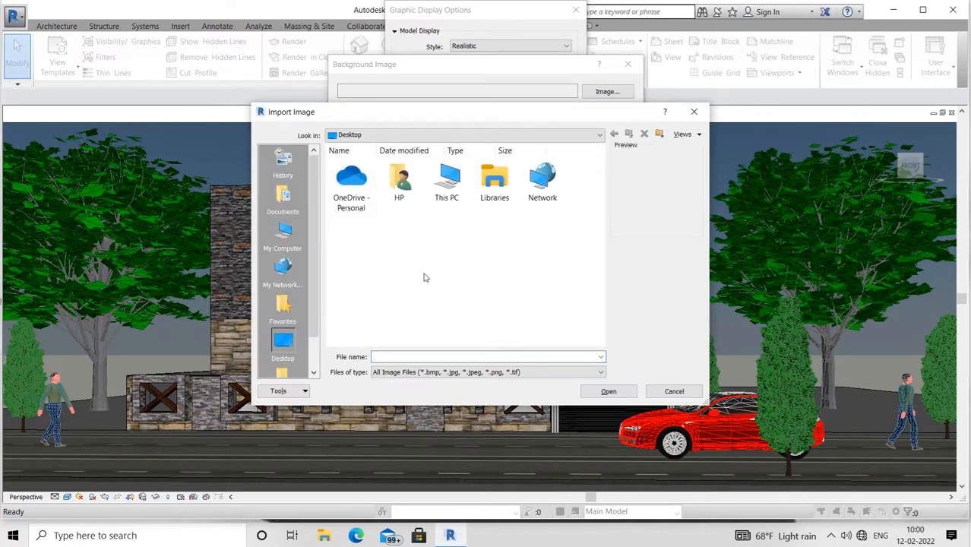
{"action": "scroll", "coordinate": [434, 268], "scroll_direction": "down", "scroll_amount": 5}
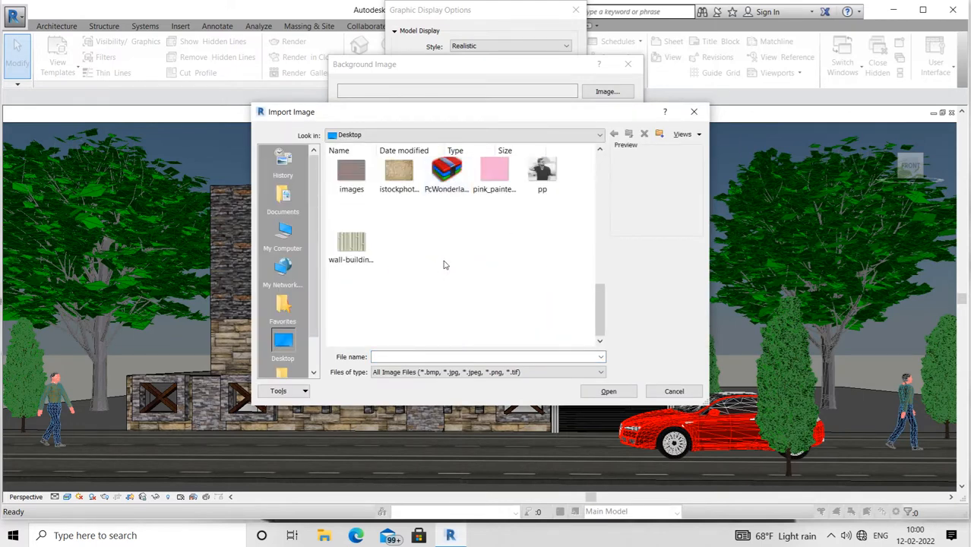
{"action": "scroll", "coordinate": [444, 264], "scroll_direction": "up", "scroll_amount": 3}
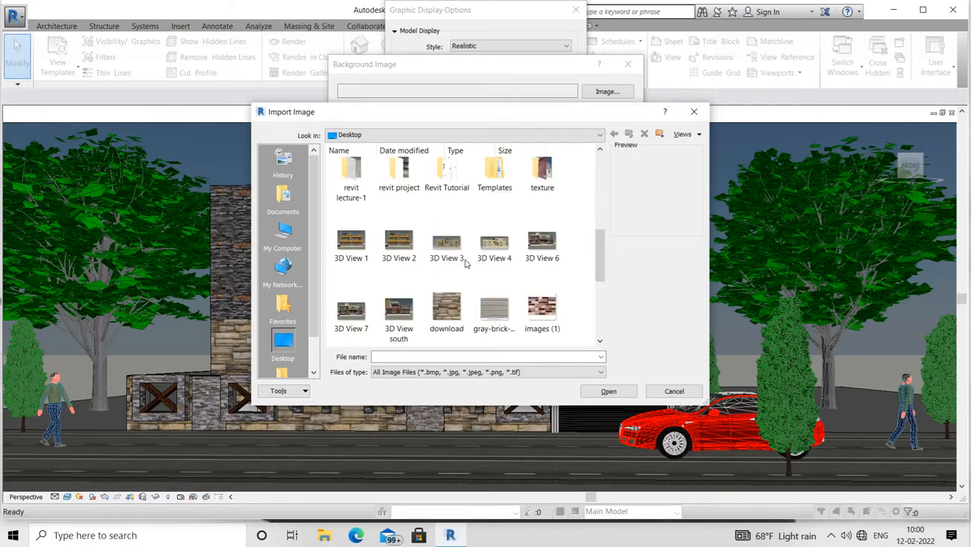
{"action": "scroll", "coordinate": [455, 263], "scroll_direction": "up", "scroll_amount": 5}
{"action": "scroll", "coordinate": [443, 266], "scroll_direction": "down", "scroll_amount": 2}
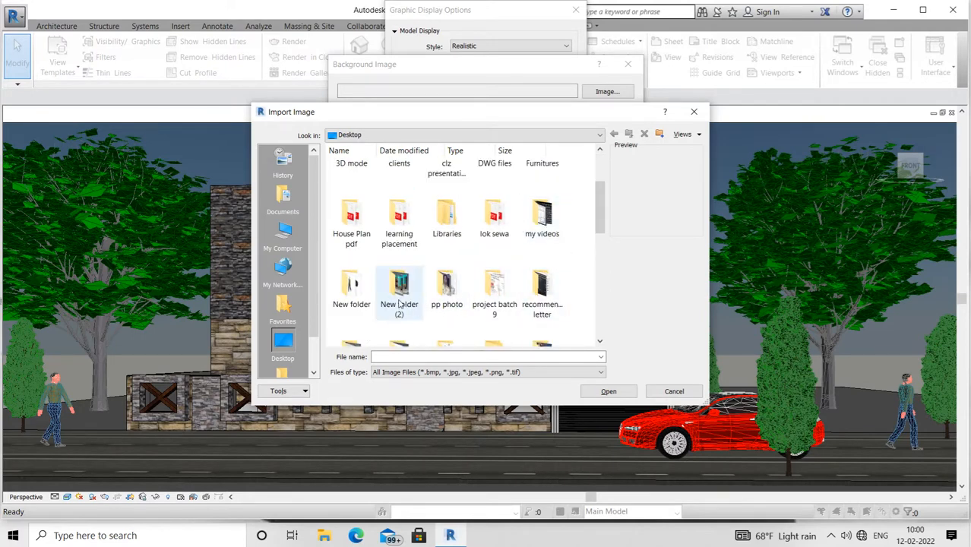
{"action": "scroll", "coordinate": [452, 250], "scroll_direction": "down", "scroll_amount": 2}
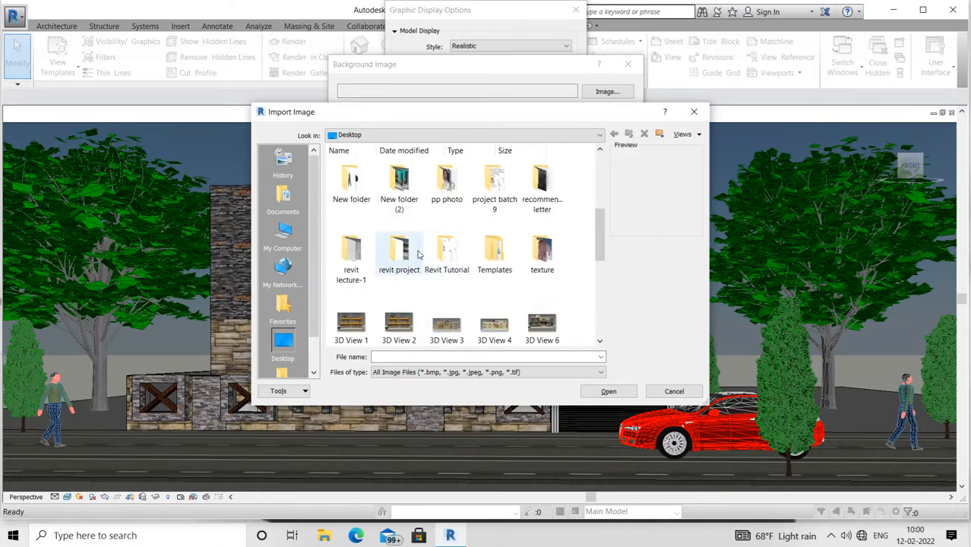
{"action": "left_click", "coordinate": [551, 261]}
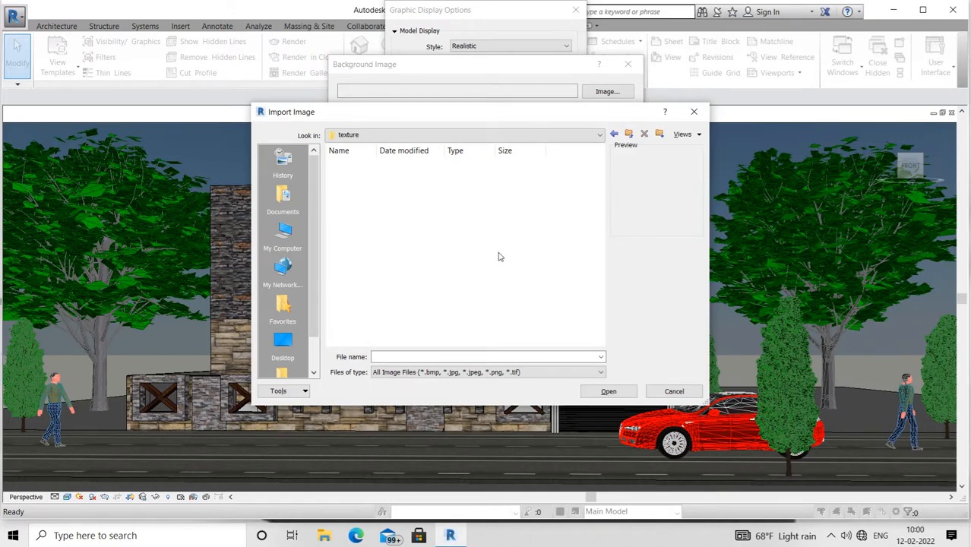
Load sky1 from the texture folder as the background image with Stretch scaling, and apply it to the view
{"action": "scroll", "coordinate": [498, 259], "scroll_direction": "down", "scroll_amount": 5}
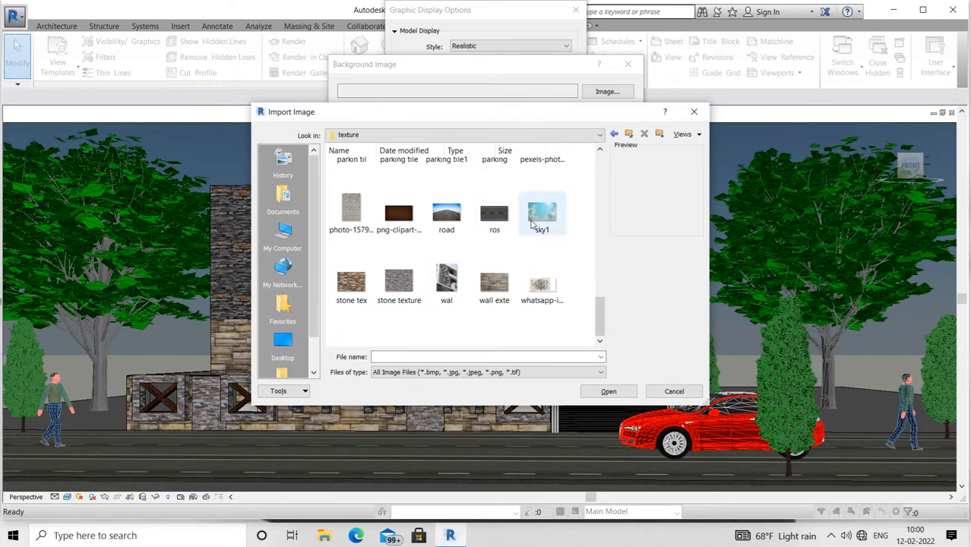
{"action": "scroll", "coordinate": [532, 252], "scroll_direction": "up", "scroll_amount": 5}
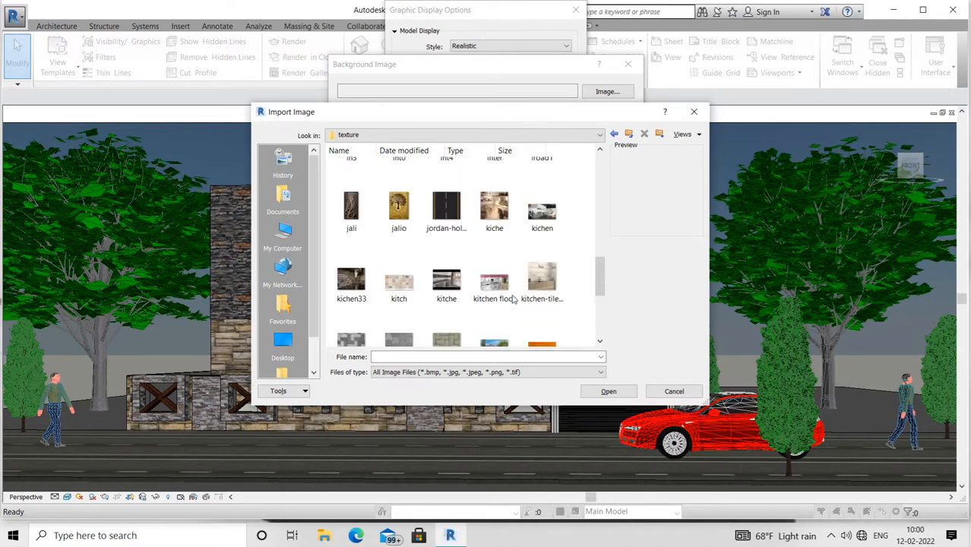
{"action": "scroll", "coordinate": [494, 258], "scroll_direction": "up", "scroll_amount": 8}
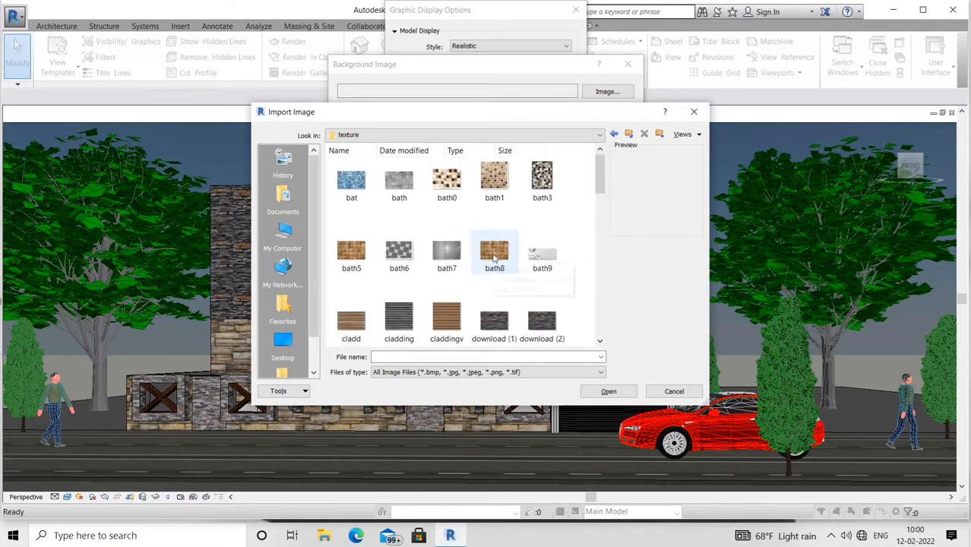
{"action": "scroll", "coordinate": [488, 241], "scroll_direction": "down", "scroll_amount": 2}
{"action": "scroll", "coordinate": [488, 243], "scroll_direction": "down", "scroll_amount": 5}
{"action": "scroll", "coordinate": [488, 247], "scroll_direction": "down", "scroll_amount": 5}
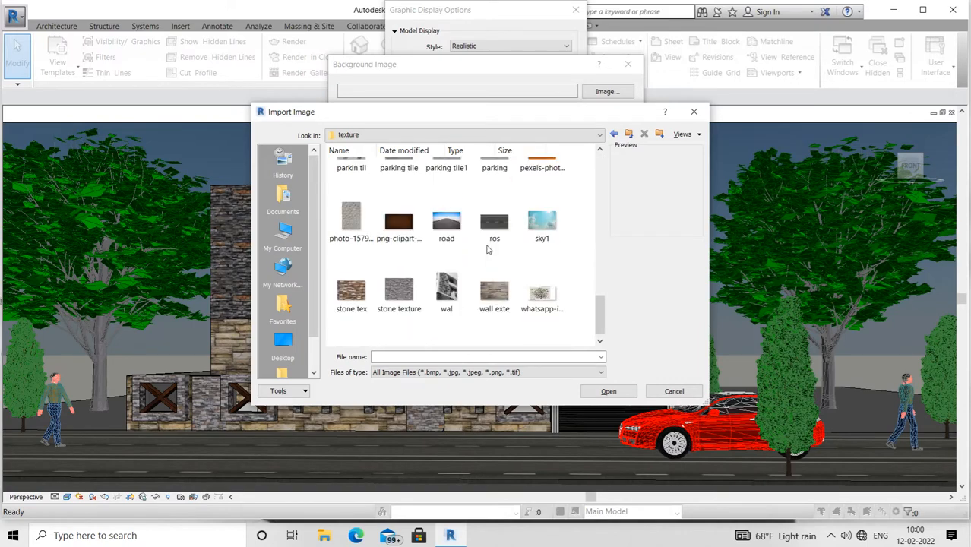
{"action": "left_click", "coordinate": [539, 220]}
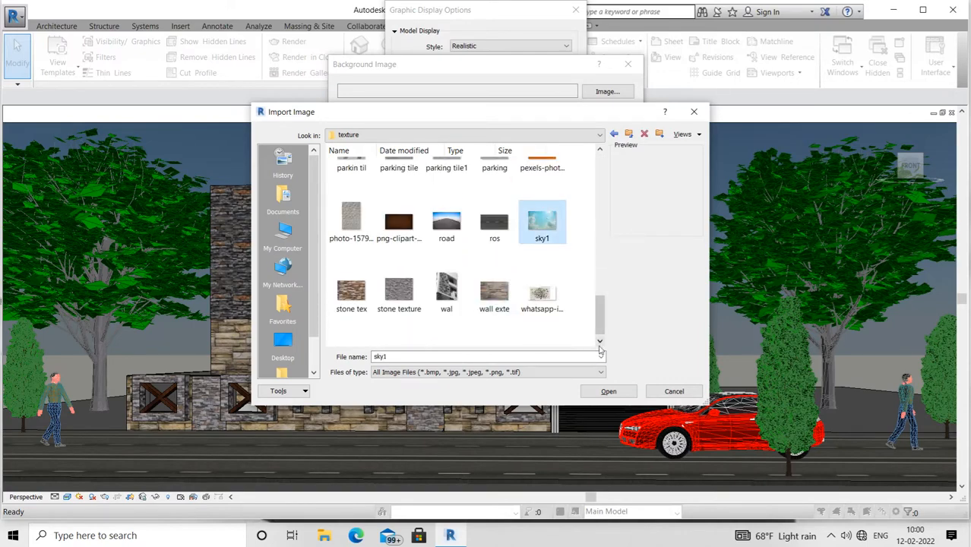
{"action": "left_click", "coordinate": [609, 391]}
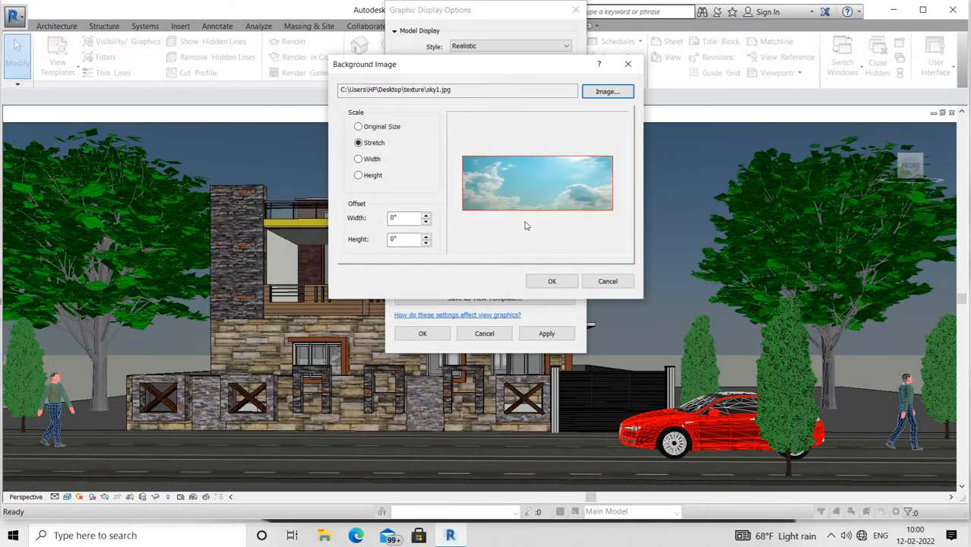
{"action": "left_click", "coordinate": [553, 281]}
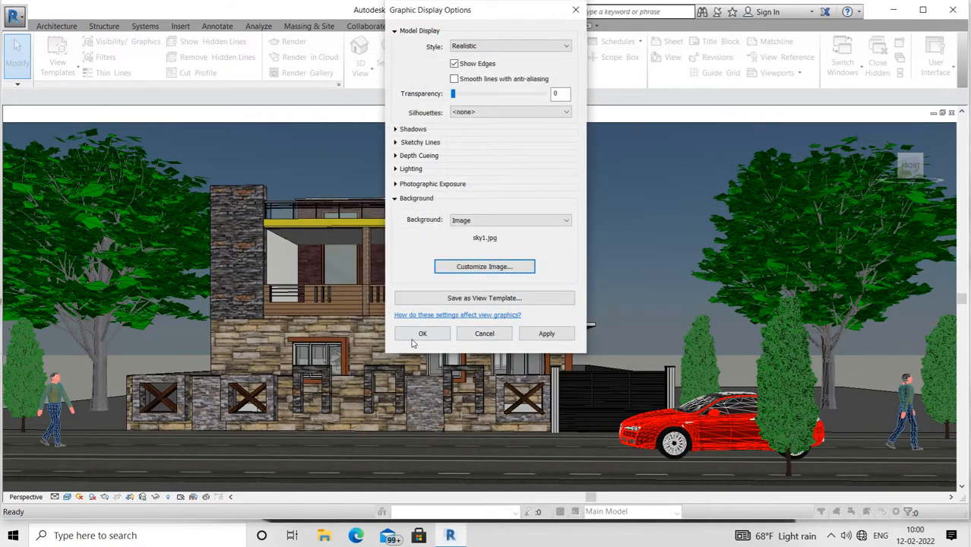
{"action": "left_click", "coordinate": [555, 335]}
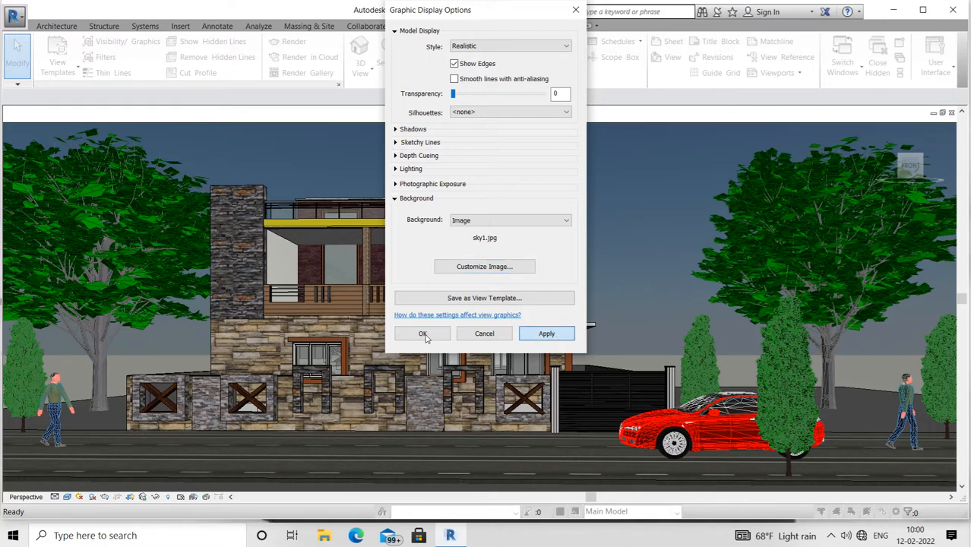
Accept the graphic display options and set the rendering quality for the camera view to Best
{"action": "left_click", "coordinate": [422, 334]}
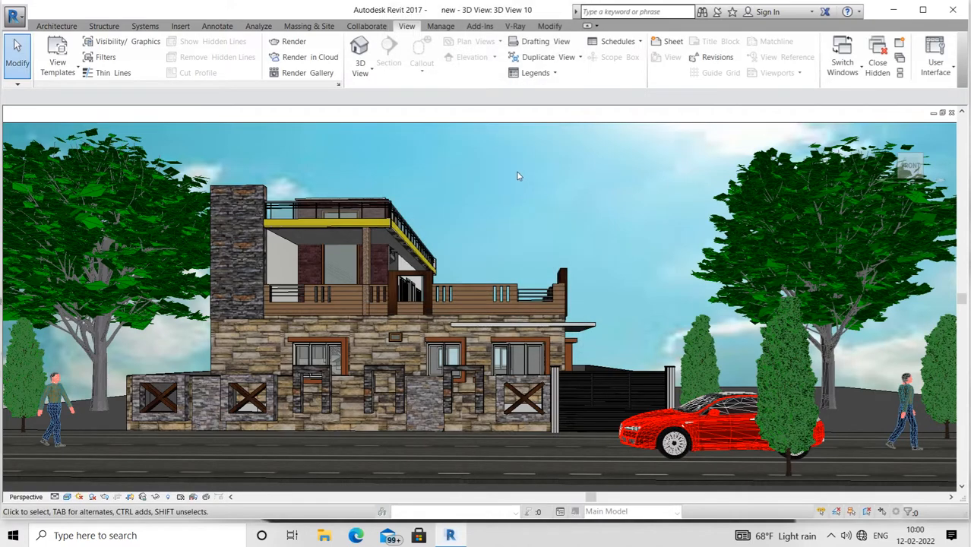
{"action": "left_click", "coordinate": [103, 497]}
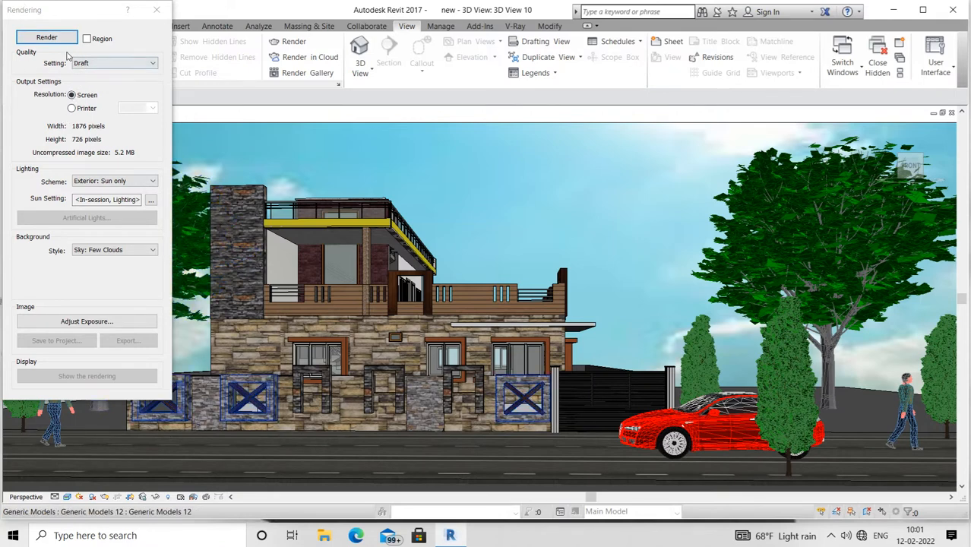
{"action": "left_click", "coordinate": [104, 67]}
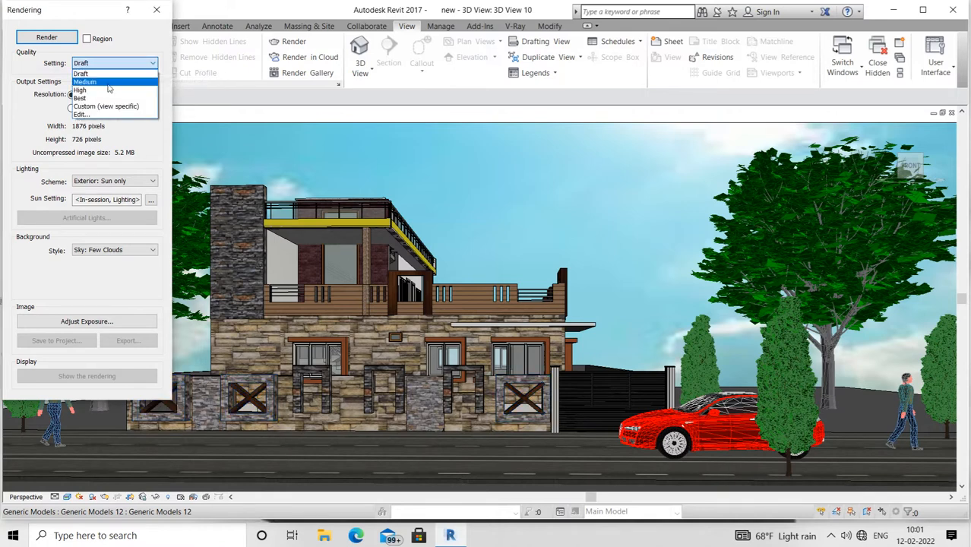
{"action": "left_click", "coordinate": [110, 99]}
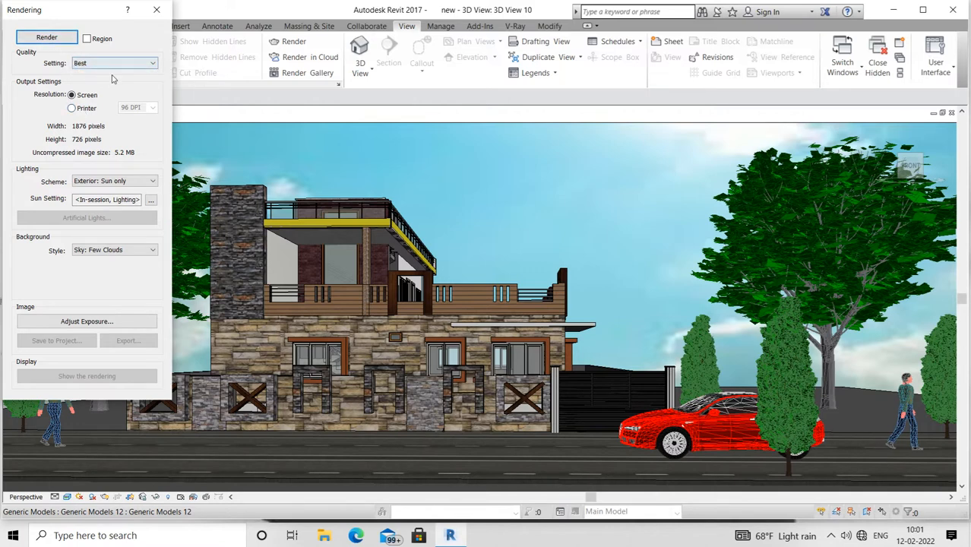
Set the render output resolution to Printer at 300 DPI and start rendering the camera view
{"action": "left_click", "coordinate": [72, 109]}
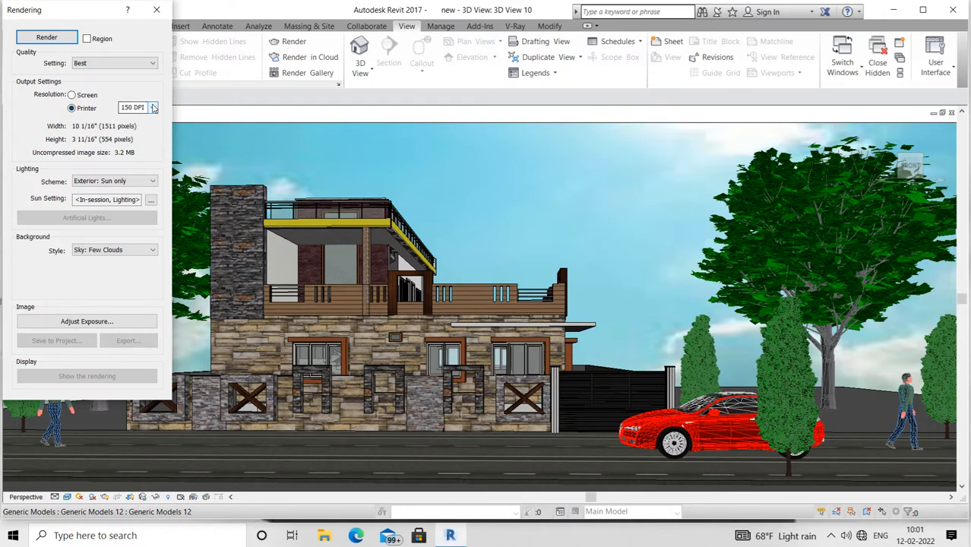
{"action": "left_click", "coordinate": [153, 108]}
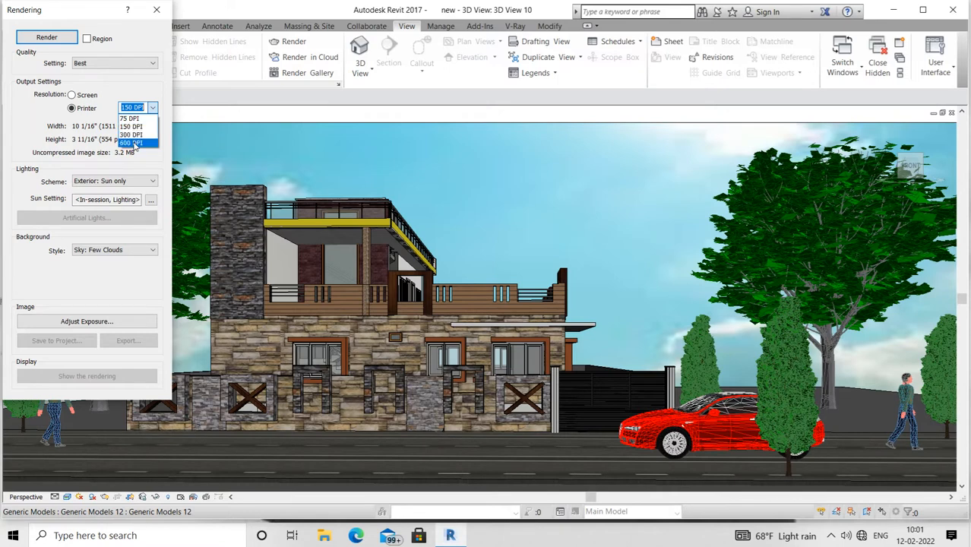
{"action": "left_click", "coordinate": [133, 134]}
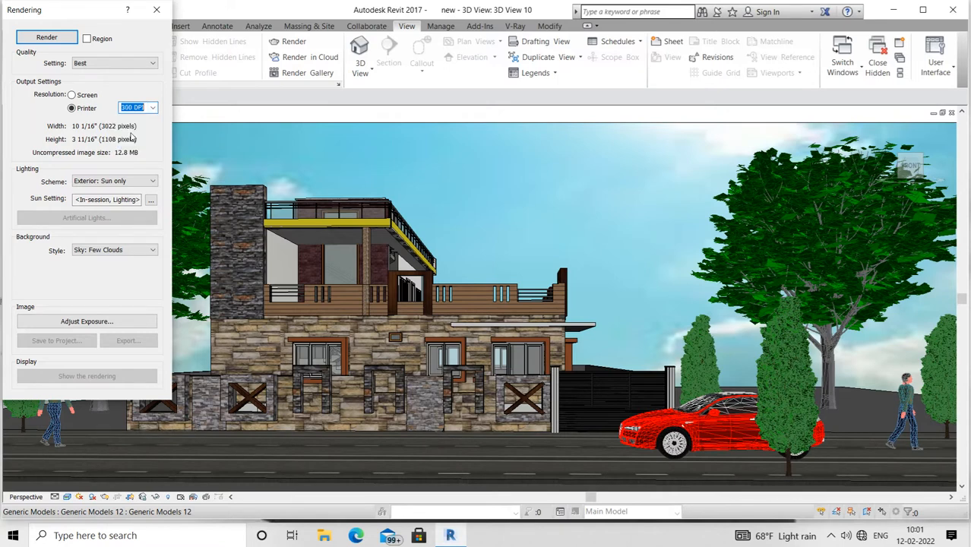
{"action": "left_click", "coordinate": [153, 108]}
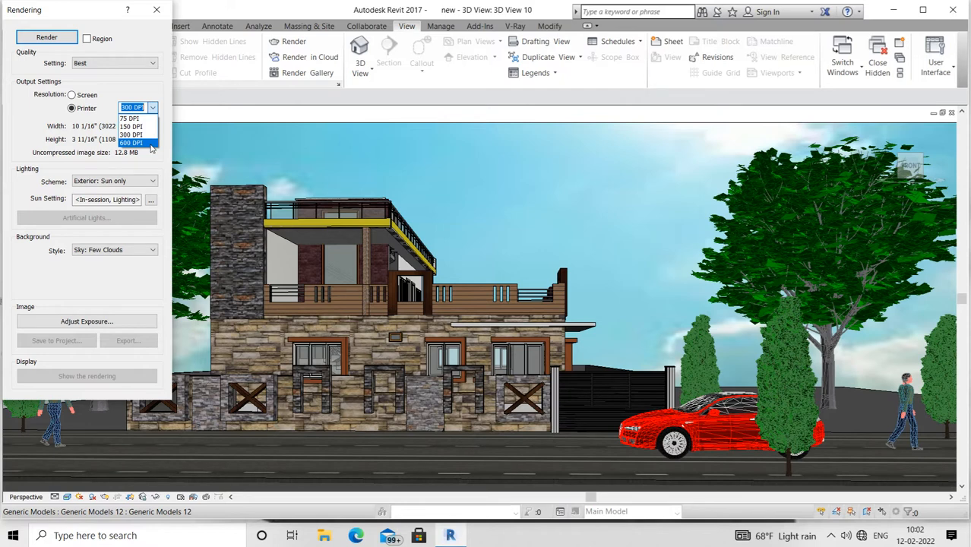
{"action": "left_click", "coordinate": [148, 135]}
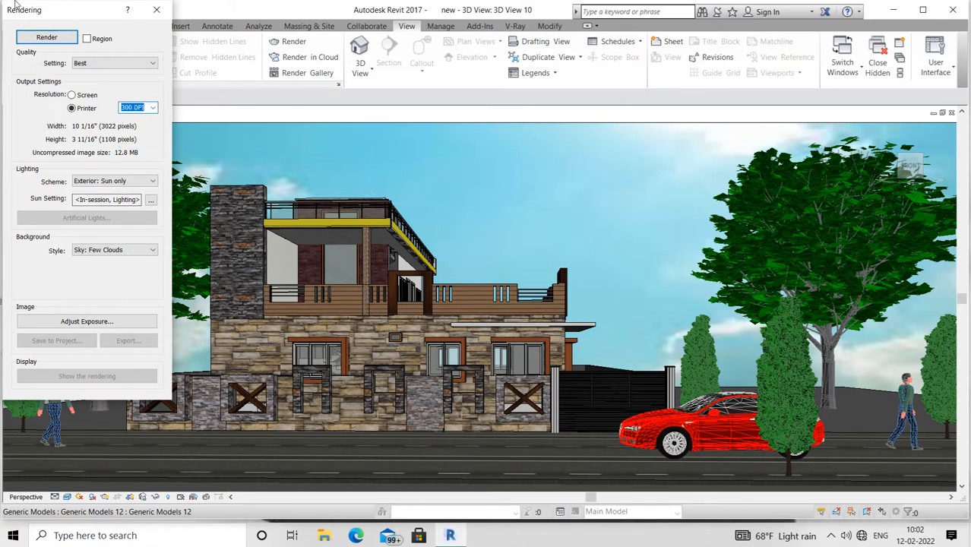
{"action": "left_click", "coordinate": [37, 40]}
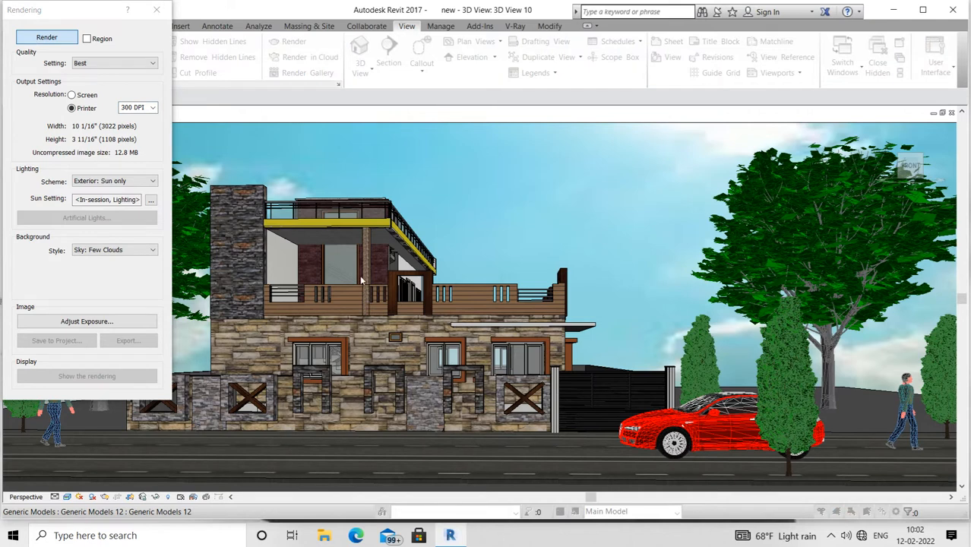